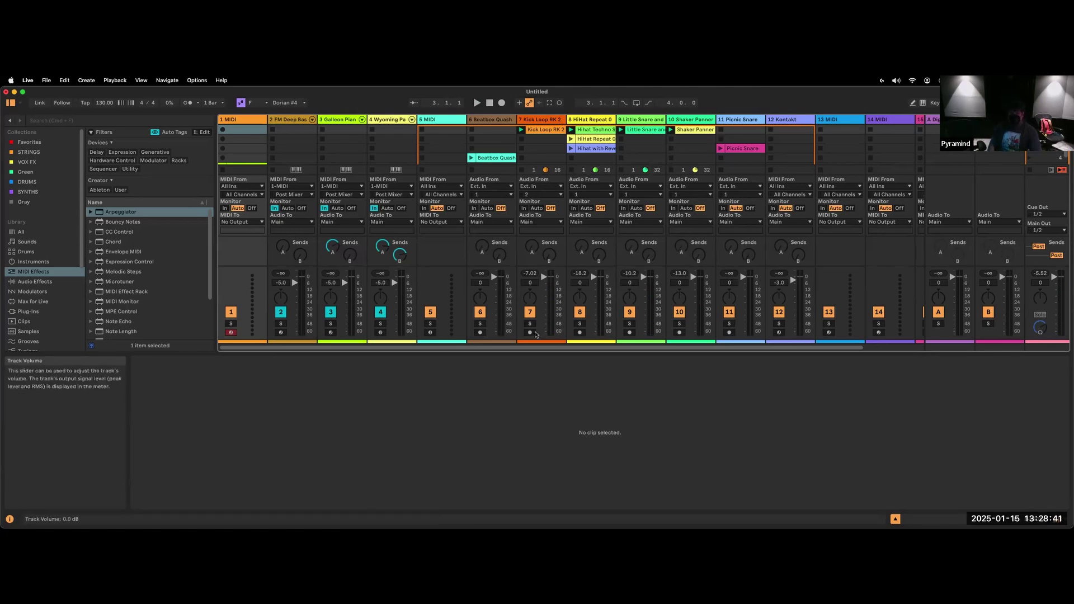
Step: Play the first-row drum clips and solo the kick, hi-hat, snare and shaker tracks one at a time to audition them
{"action": "left_click", "coordinate": [546, 128]}
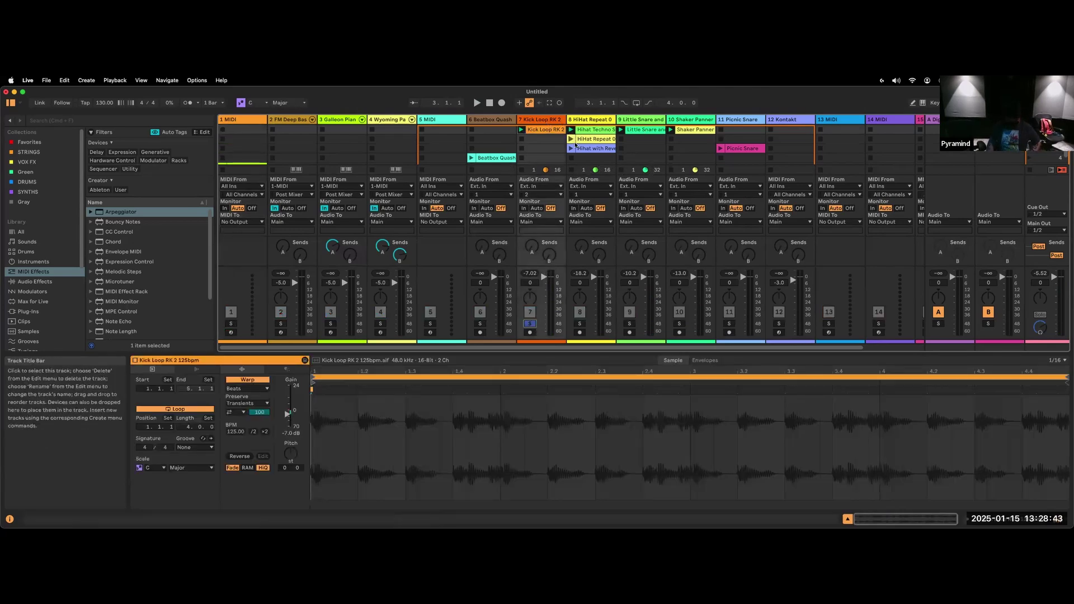
{"action": "key", "text": "space"}
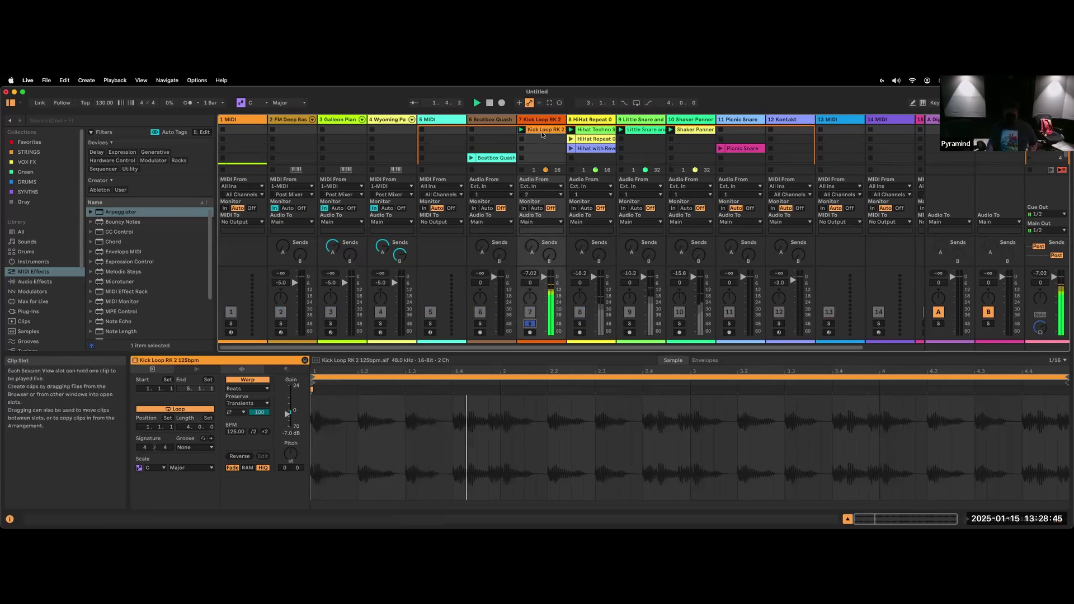
{"action": "left_click", "coordinate": [580, 323]}
{"action": "left_click", "coordinate": [530, 323]}
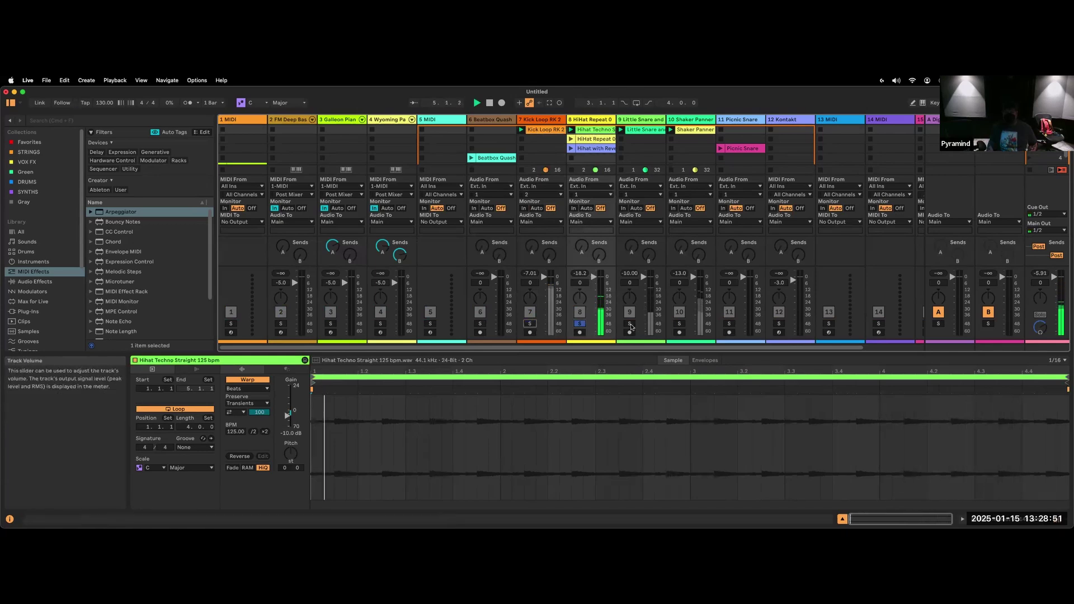
{"action": "left_click", "coordinate": [629, 323]}
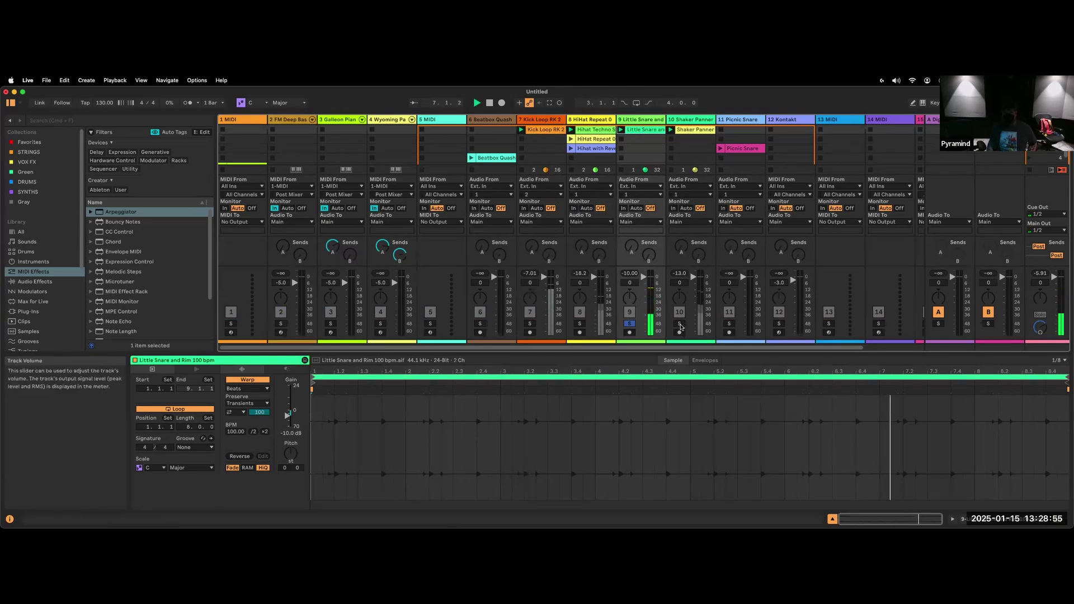
{"action": "left_click", "coordinate": [679, 323], "text": "super"}
{"action": "left_click", "coordinate": [630, 323]}
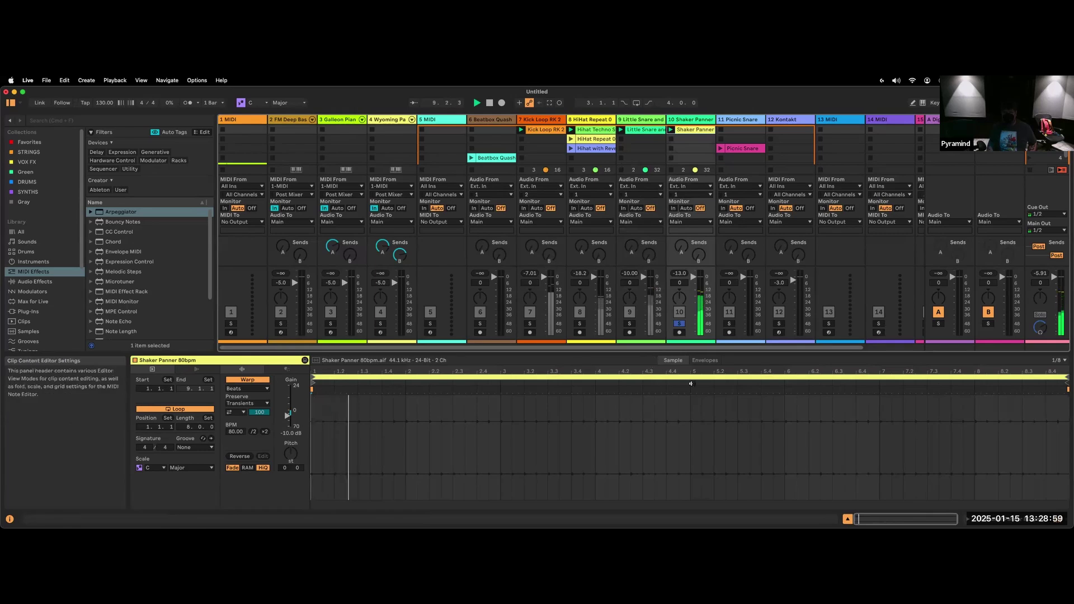
{"action": "left_click", "coordinate": [679, 324]}
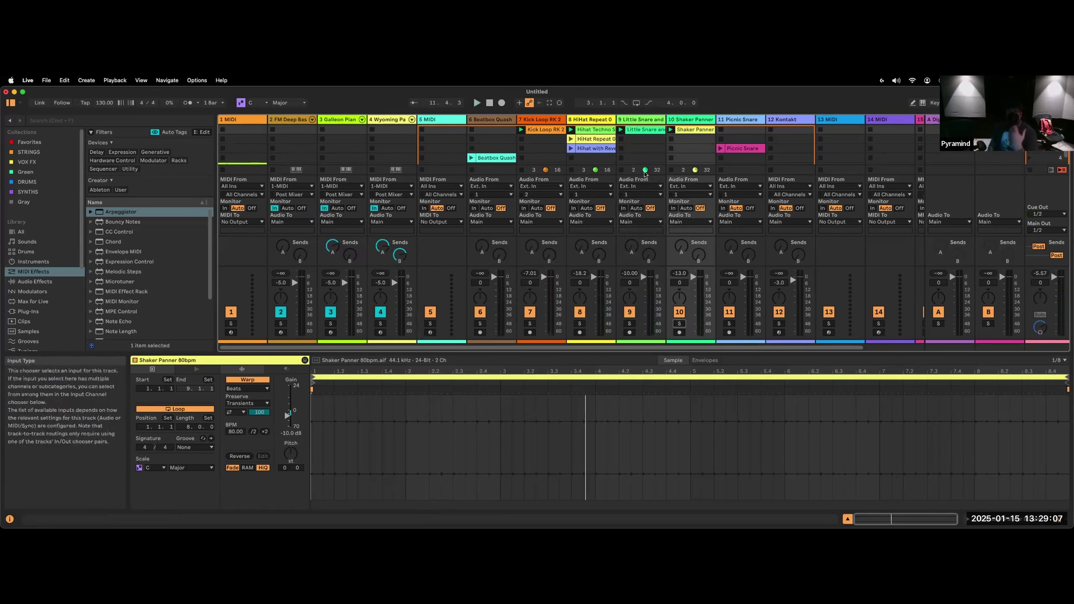
Step: Group the four tracks from Kick Loop through Shaker Panner into one group track
{"action": "left_click", "coordinate": [546, 122]}
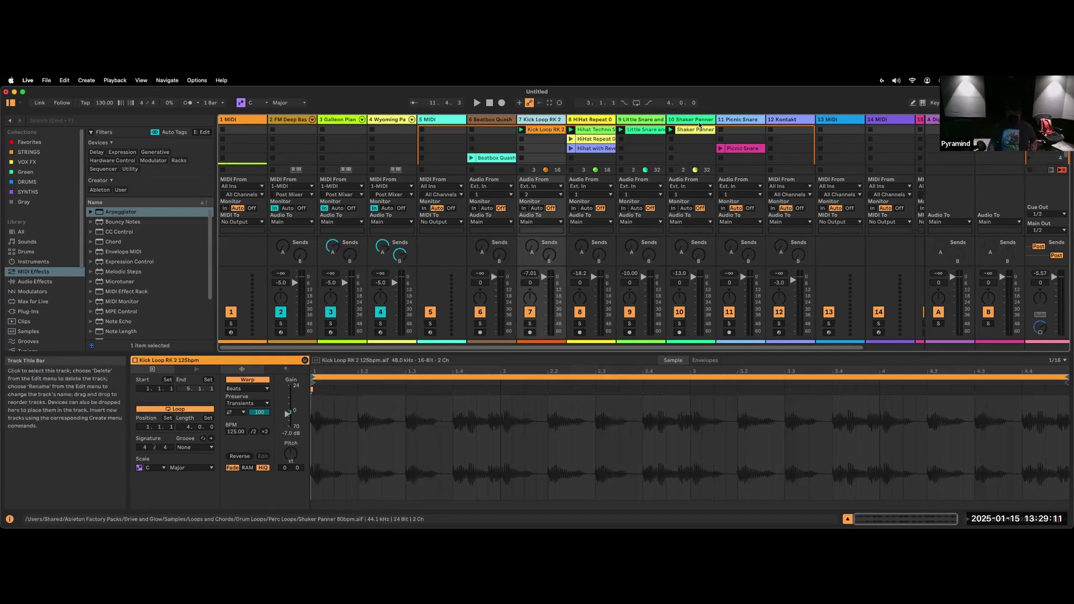
{"action": "left_click", "coordinate": [547, 122], "text": "shift"}
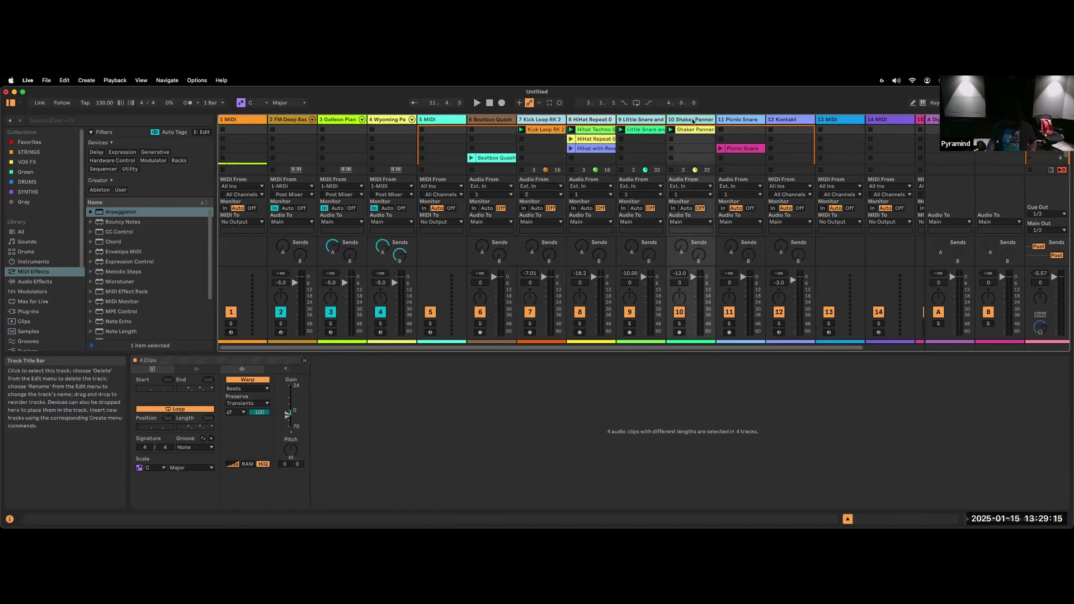
{"action": "key", "text": "super+g"}
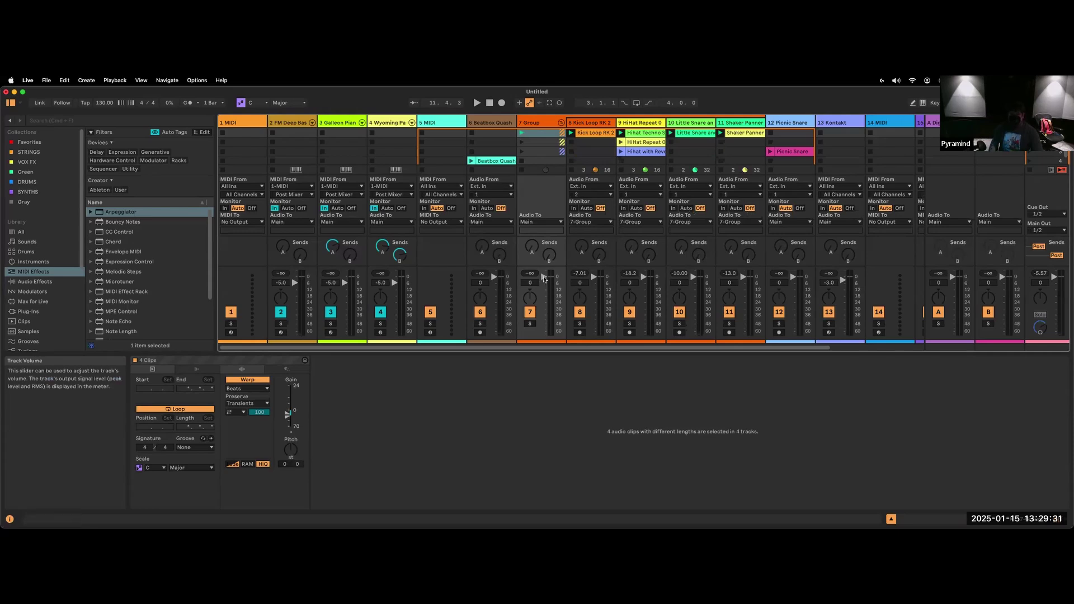
Step: Launch the group track's second, first and third slots to hear each combination of grouped drum clips
{"action": "left_click", "coordinate": [530, 123]}
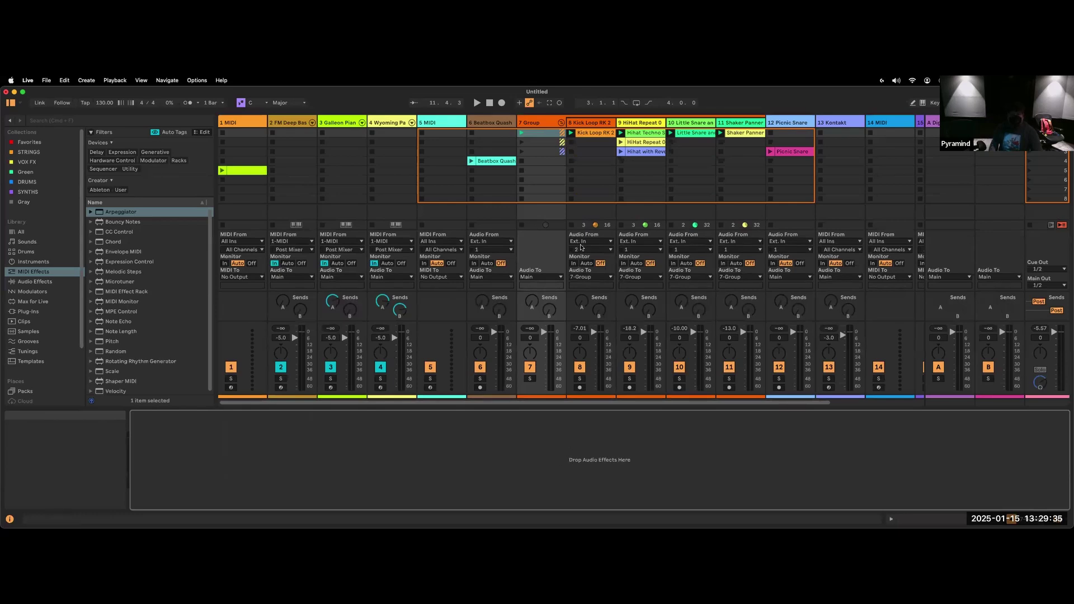
{"action": "left_click", "coordinate": [536, 151]}
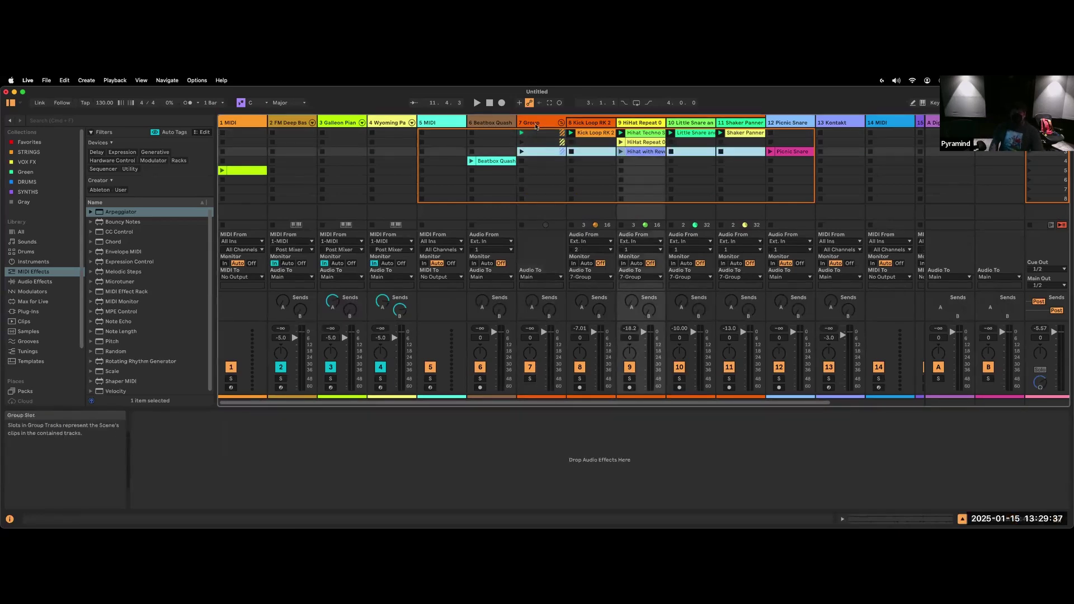
{"action": "left_click", "coordinate": [534, 143]}
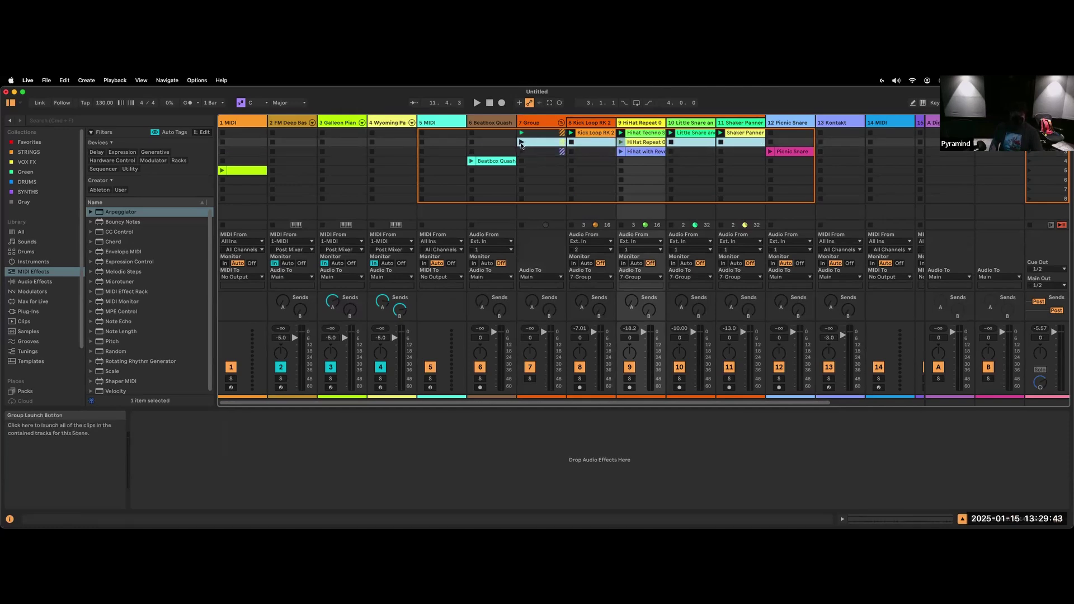
{"action": "left_click", "coordinate": [521, 144]}
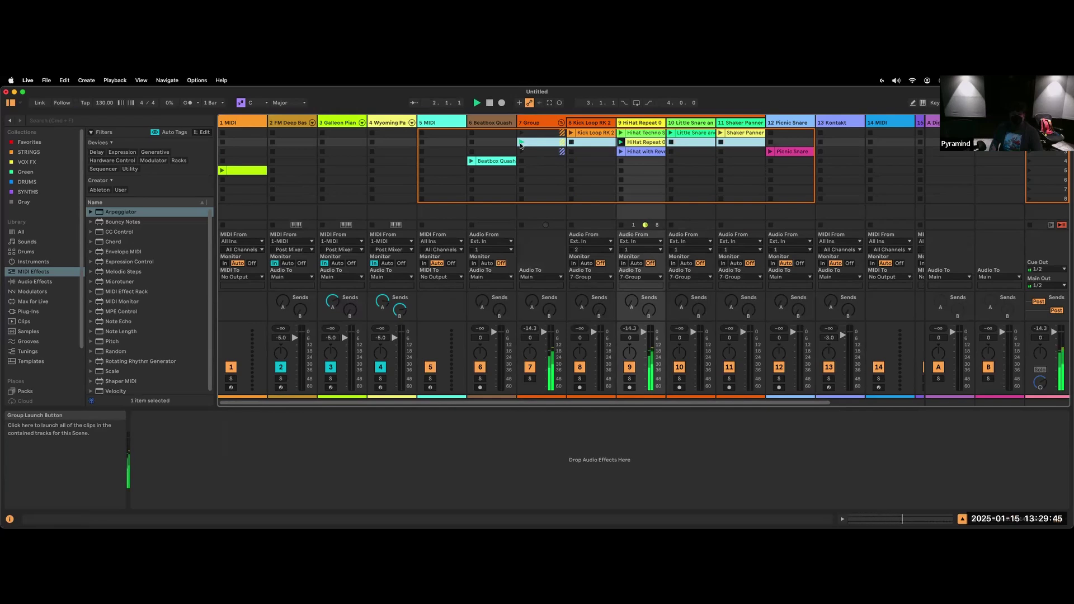
{"action": "left_click", "coordinate": [522, 134]}
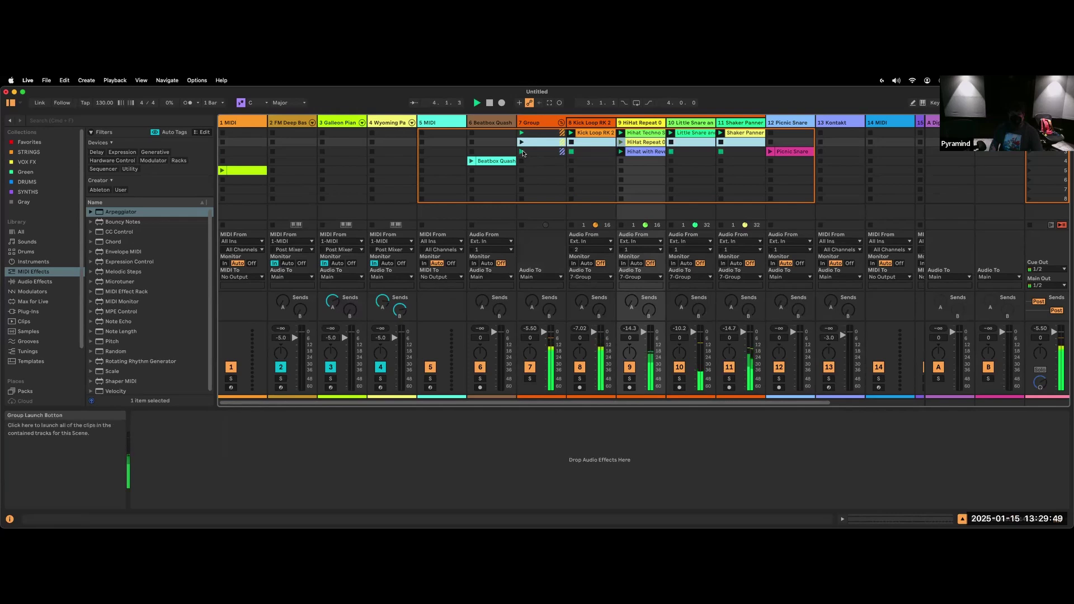
{"action": "left_click", "coordinate": [525, 153]}
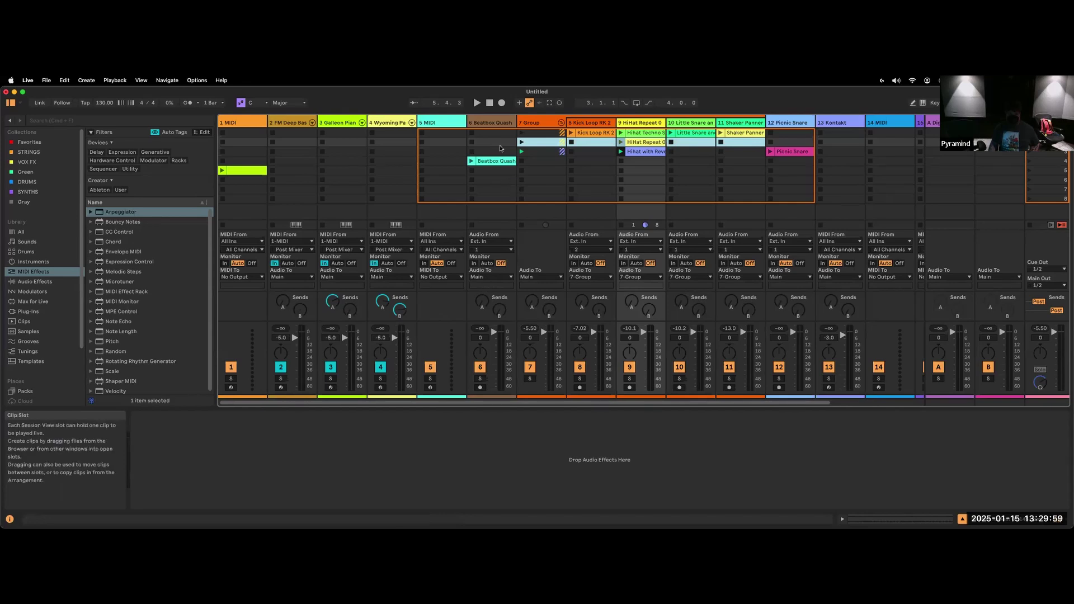
{"action": "key", "text": "space"}
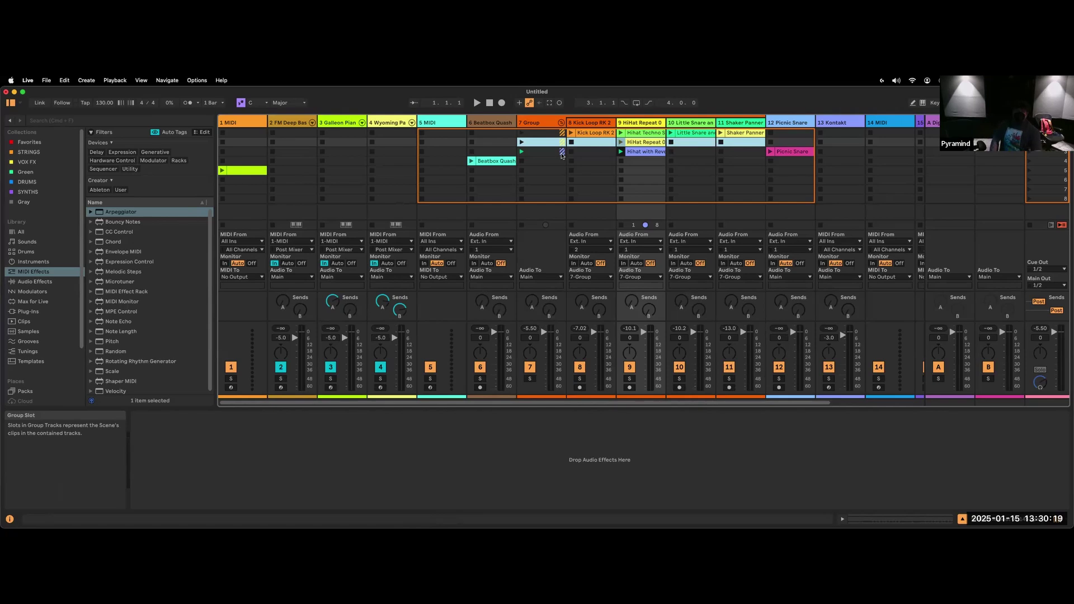
Step: Ungroup the four drum tracks
{"action": "right_click", "coordinate": [531, 124]}
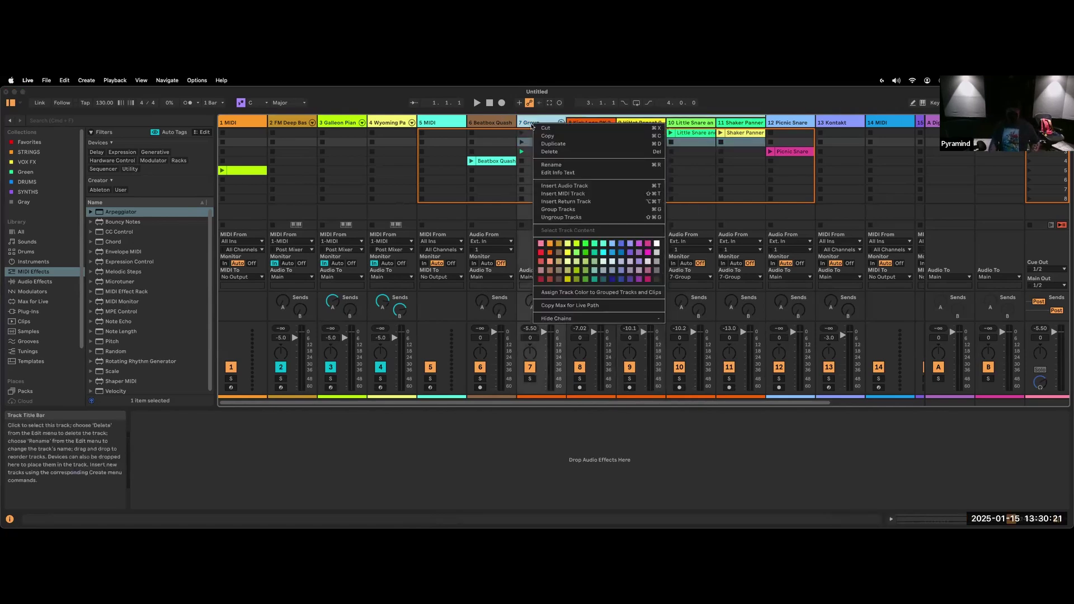
{"action": "left_click", "coordinate": [563, 217]}
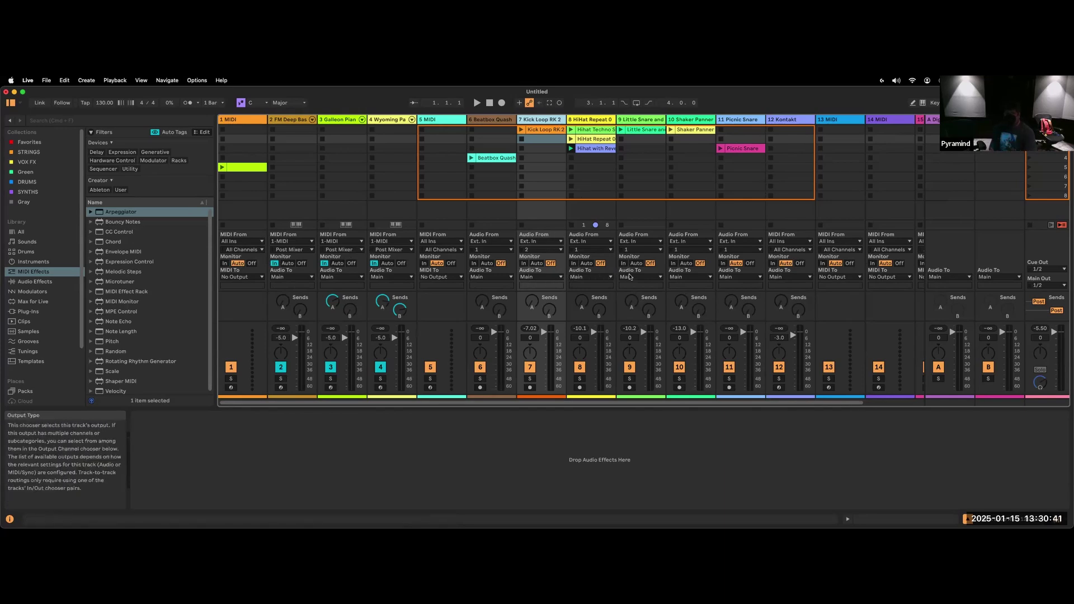
Step: Route the audio output of the kick, hi-hat, little snare and shaker tracks to the 11-Picnic Snare track
{"action": "left_click", "coordinate": [548, 278]}
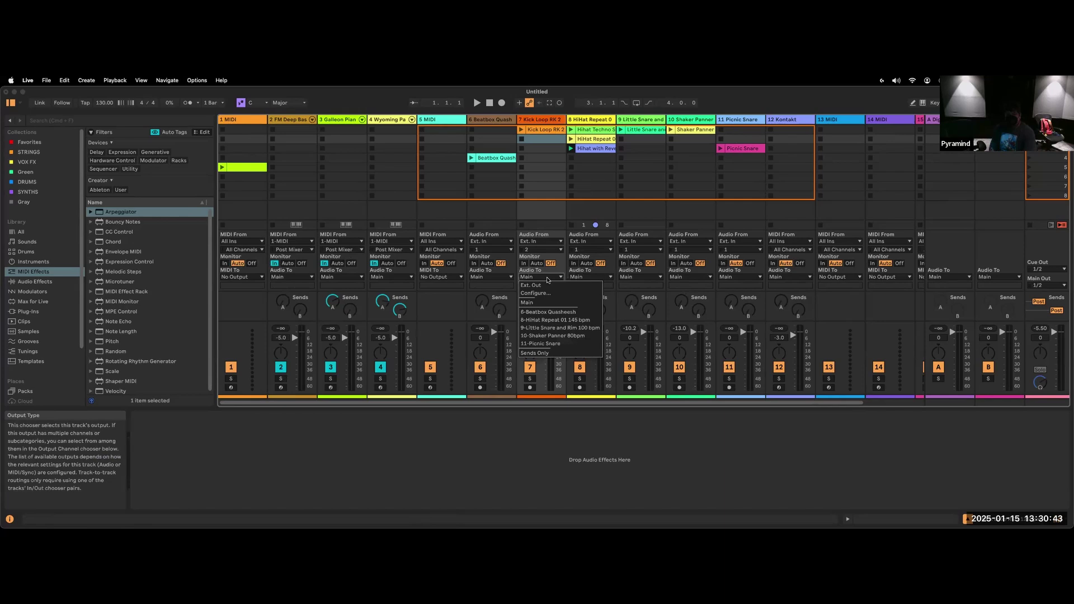
{"action": "left_click", "coordinate": [576, 343]}
{"action": "left_click", "coordinate": [593, 277]}
{"action": "left_click", "coordinate": [595, 342]}
{"action": "left_click", "coordinate": [641, 277]}
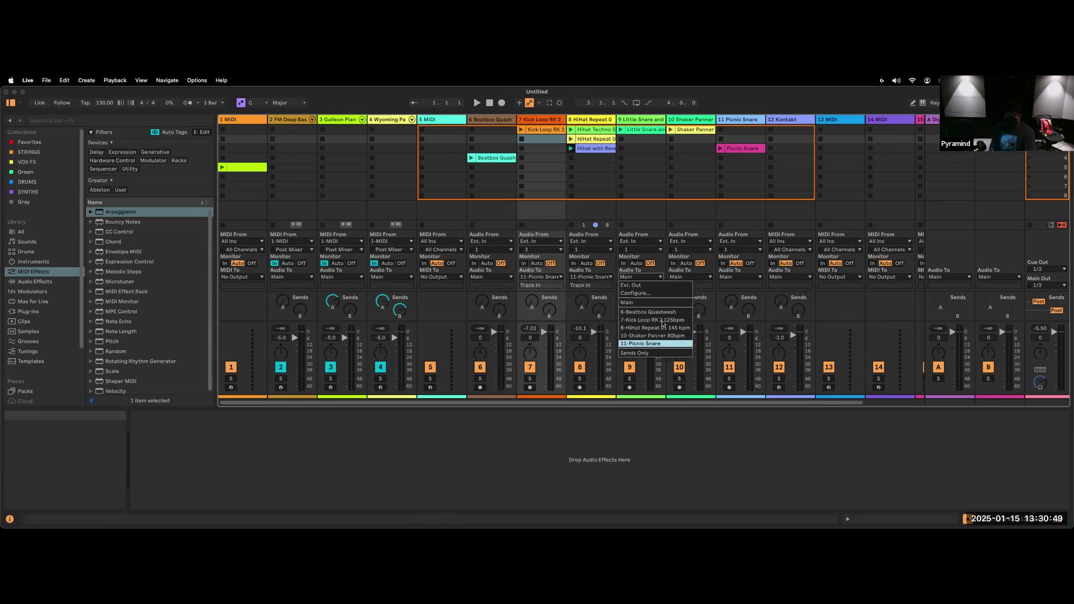
{"action": "left_click", "coordinate": [643, 343]}
{"action": "left_click", "coordinate": [691, 277]}
{"action": "left_click", "coordinate": [694, 343]}
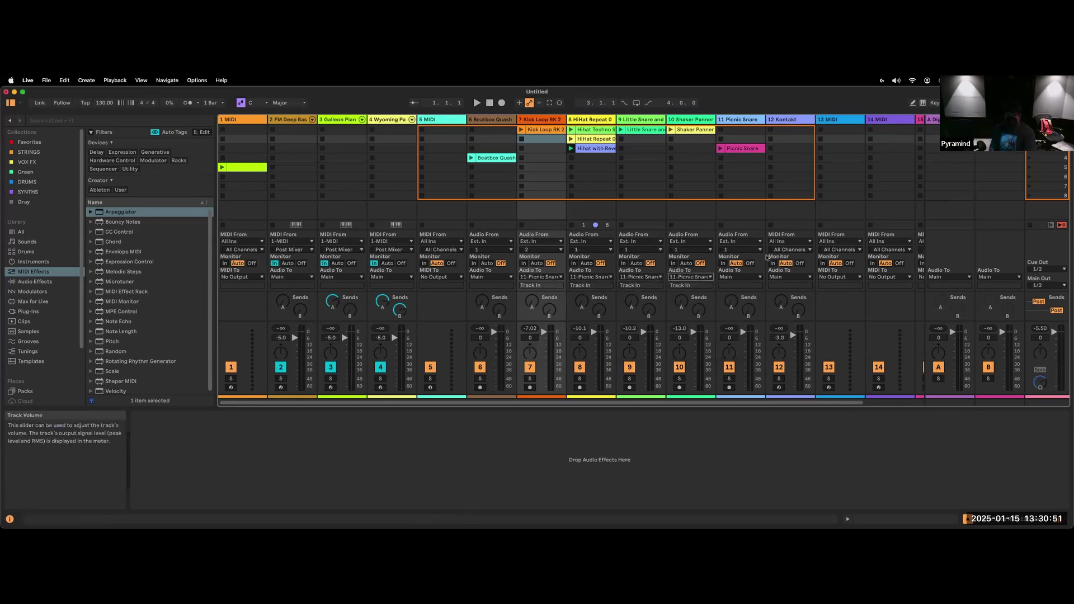
Step: Launch the first scene, set the Picnic Snare track's monitoring to In, and arm that track for recording
{"action": "left_click", "coordinate": [743, 124]}
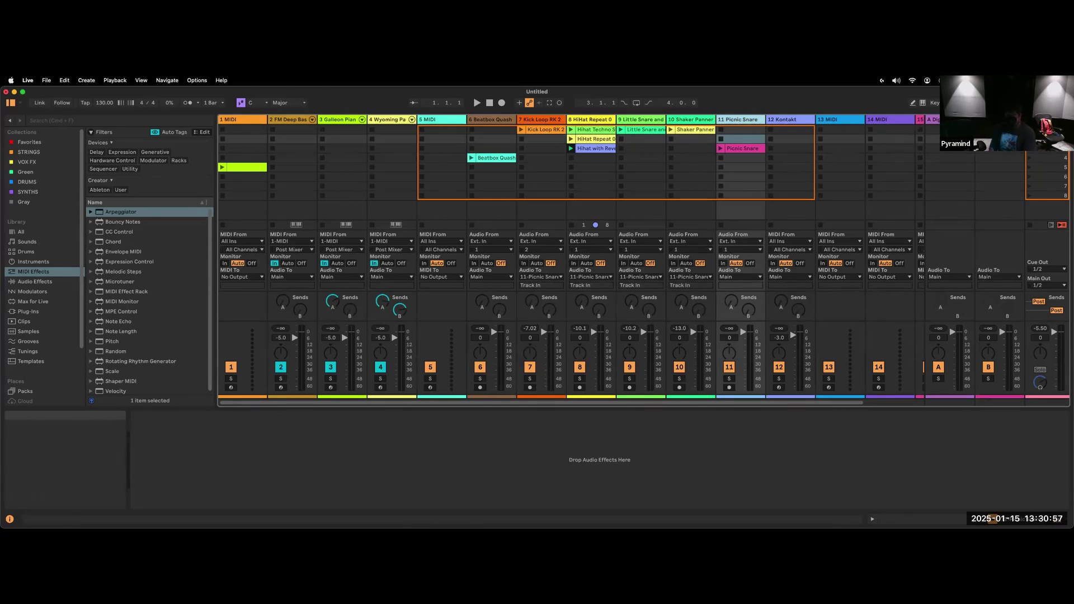
{"action": "left_click", "coordinate": [1031, 129]}
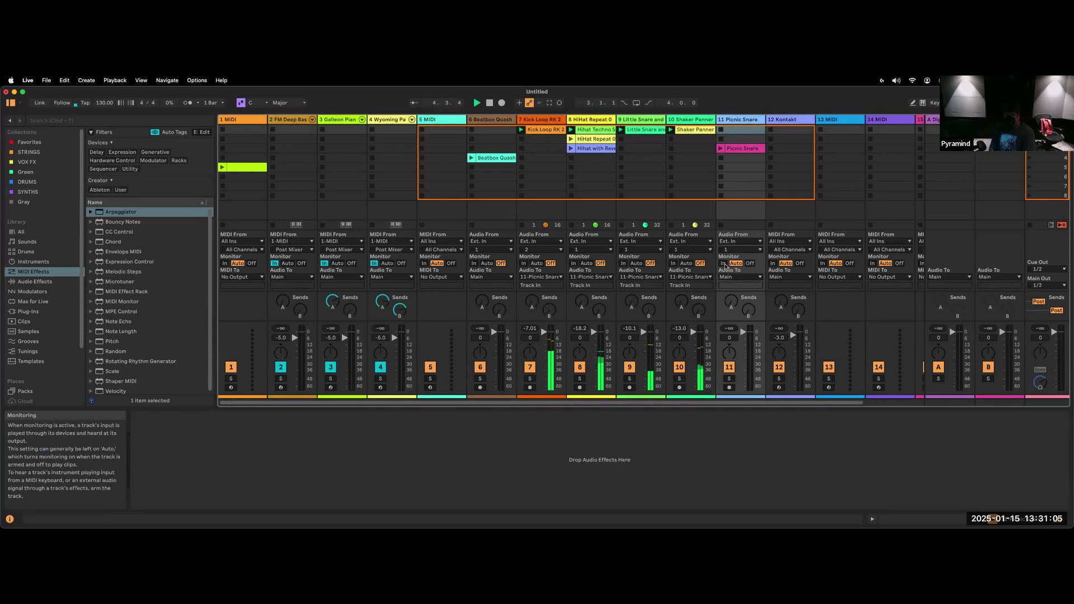
{"action": "left_click", "coordinate": [722, 263]}
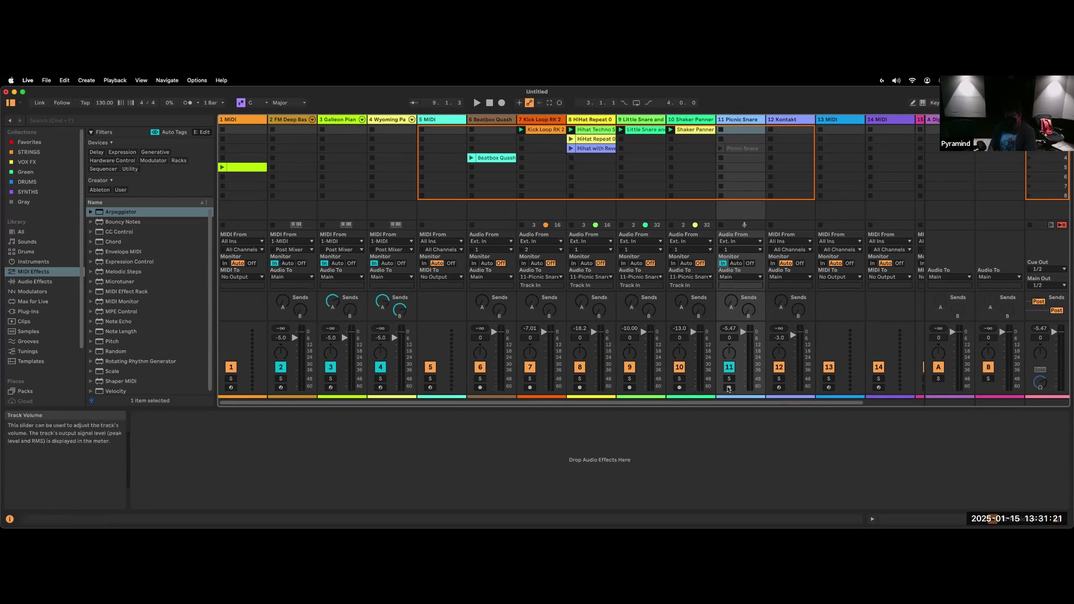
{"action": "left_click", "coordinate": [729, 387]}
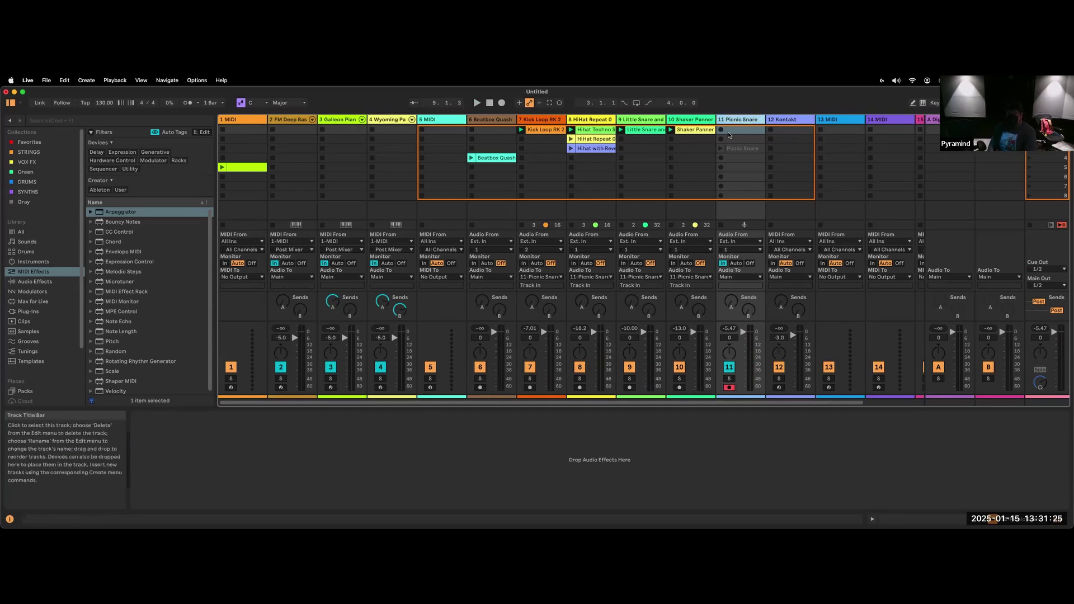
Step: Add a Drum Buss from the Distortion audio effects to the Picnic Snare track and set its output gain to -3.00 dB
{"action": "left_click", "coordinate": [133, 421]}
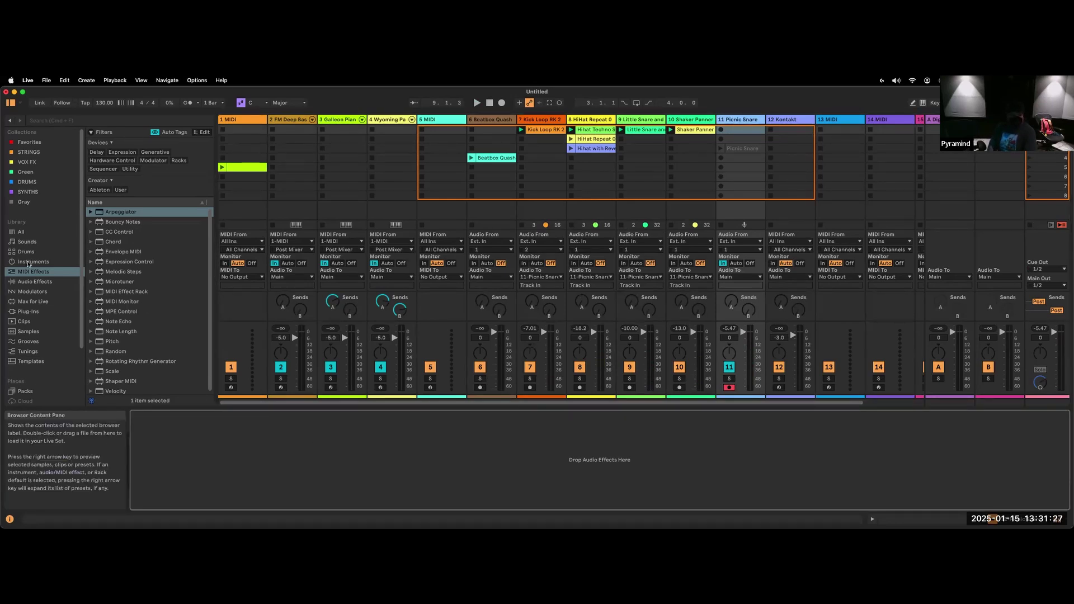
{"action": "left_click", "coordinate": [33, 281]}
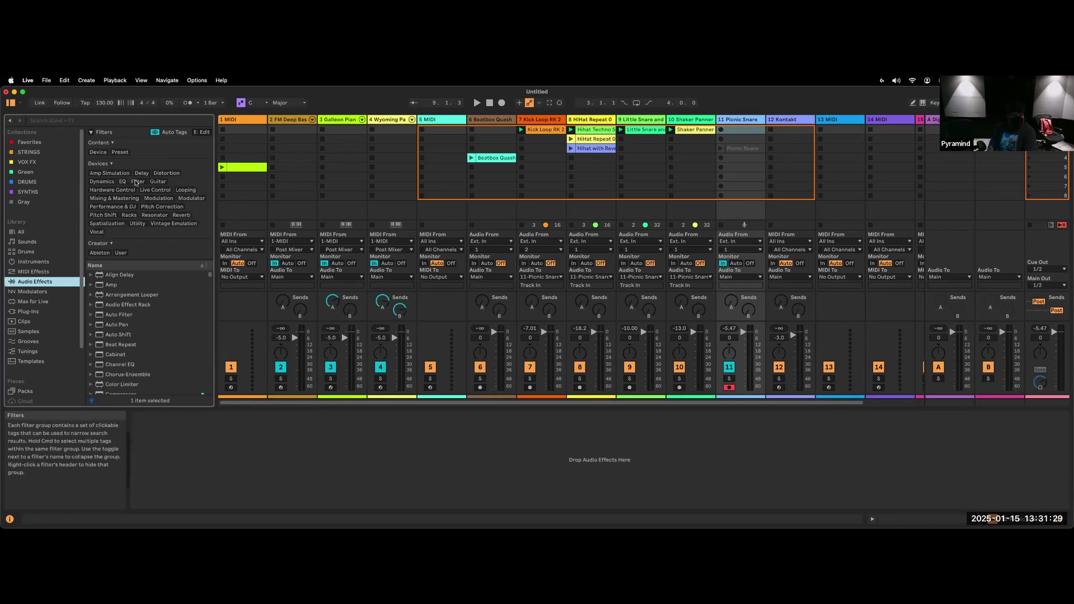
{"action": "left_click", "coordinate": [173, 175]}
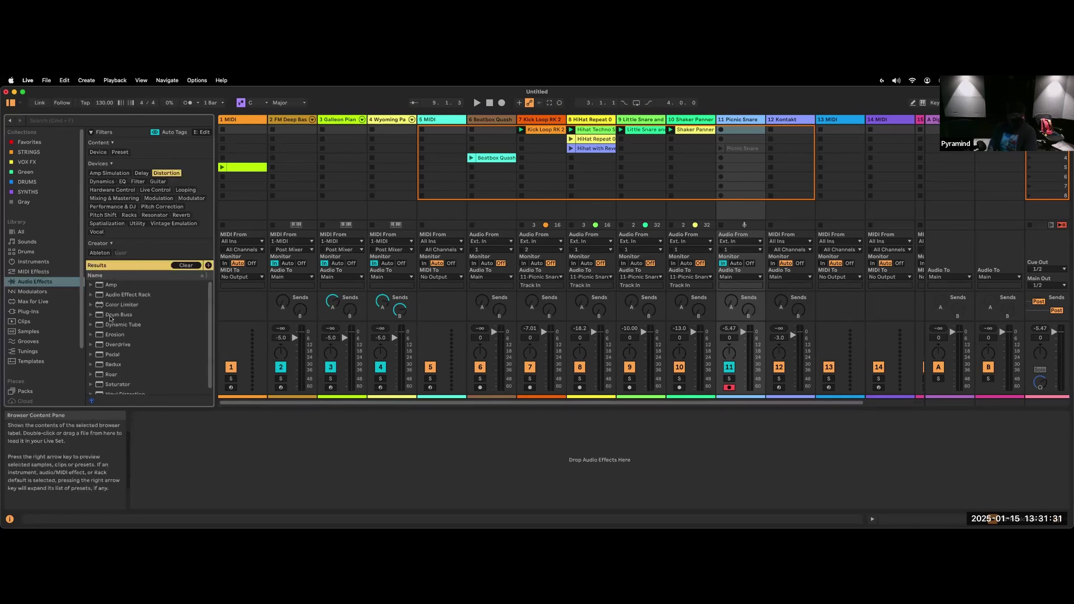
{"action": "double_click", "coordinate": [109, 316]}
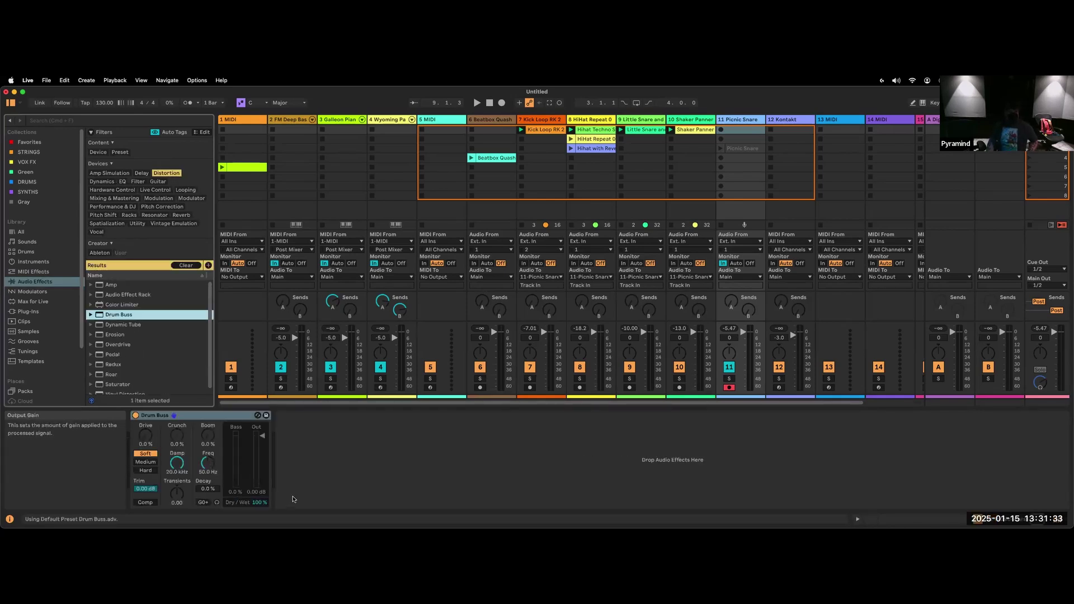
{"action": "left_click_drag", "start_coordinate": [252, 496], "coordinate": [254, 501]}
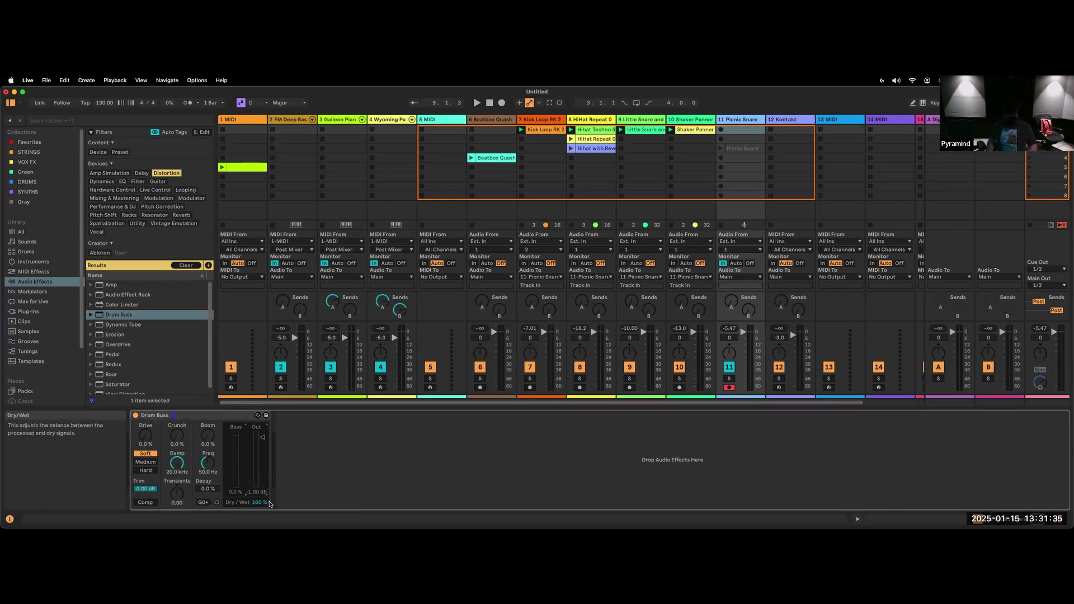
Step: Record the routed drum mix as a new clip in the first slot of the Picnic Snare track
{"action": "key", "text": "space"}
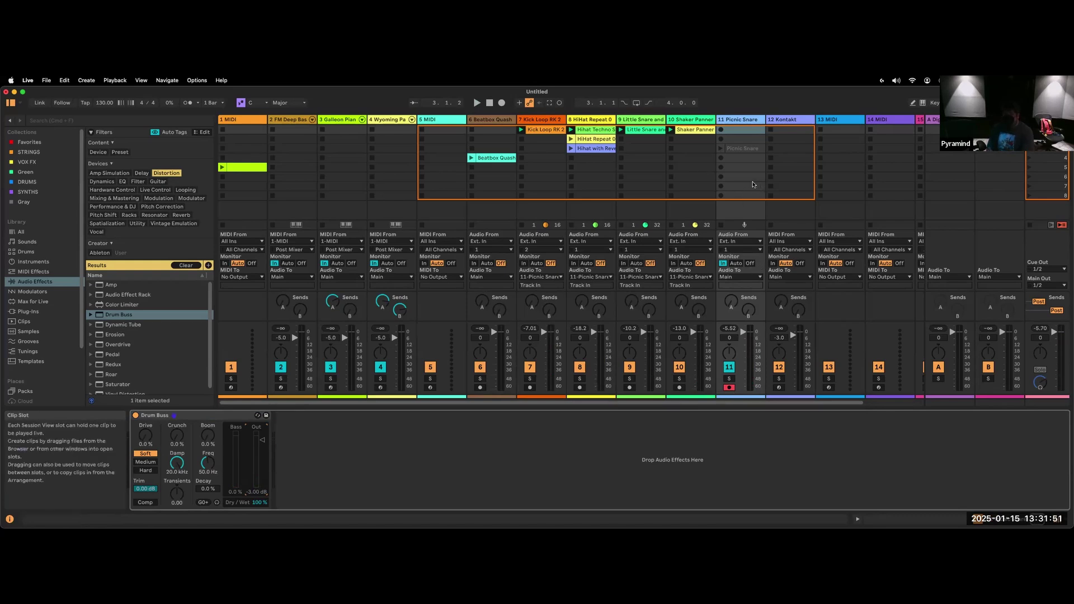
{"action": "left_click", "coordinate": [722, 132]}
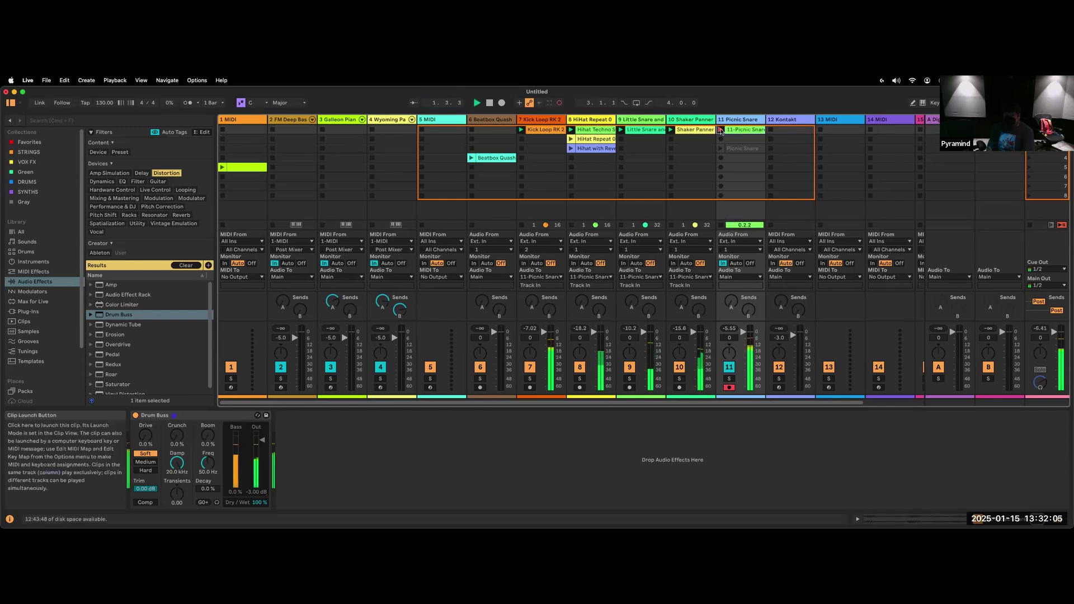
{"action": "left_click", "coordinate": [721, 131]}
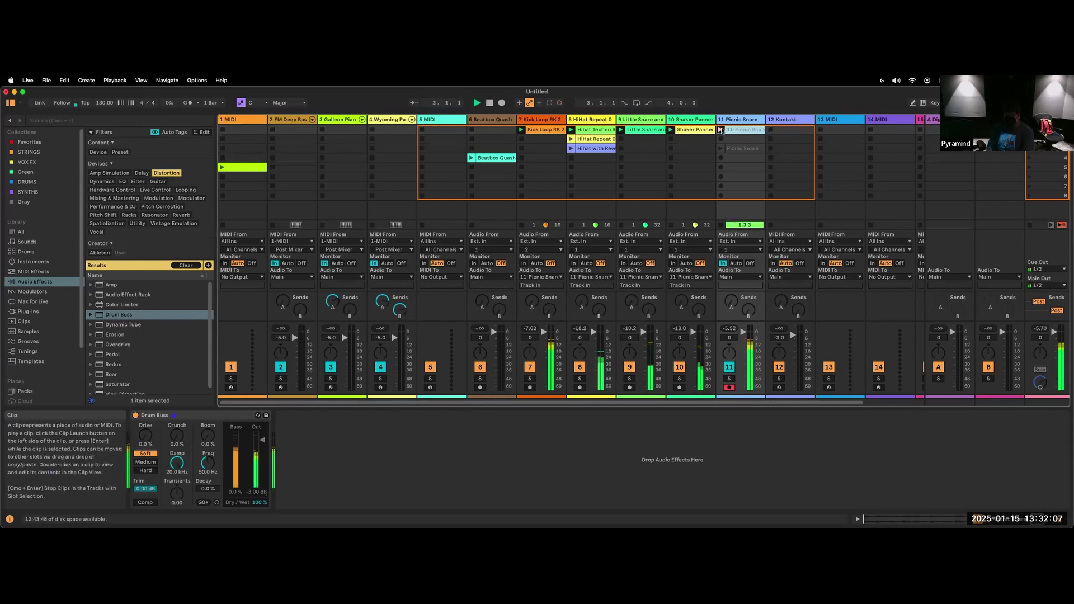
Step: Launch the HiHat Repeat clip in the second slot of the hi-hat track and select it
{"action": "left_click", "coordinate": [571, 139]}
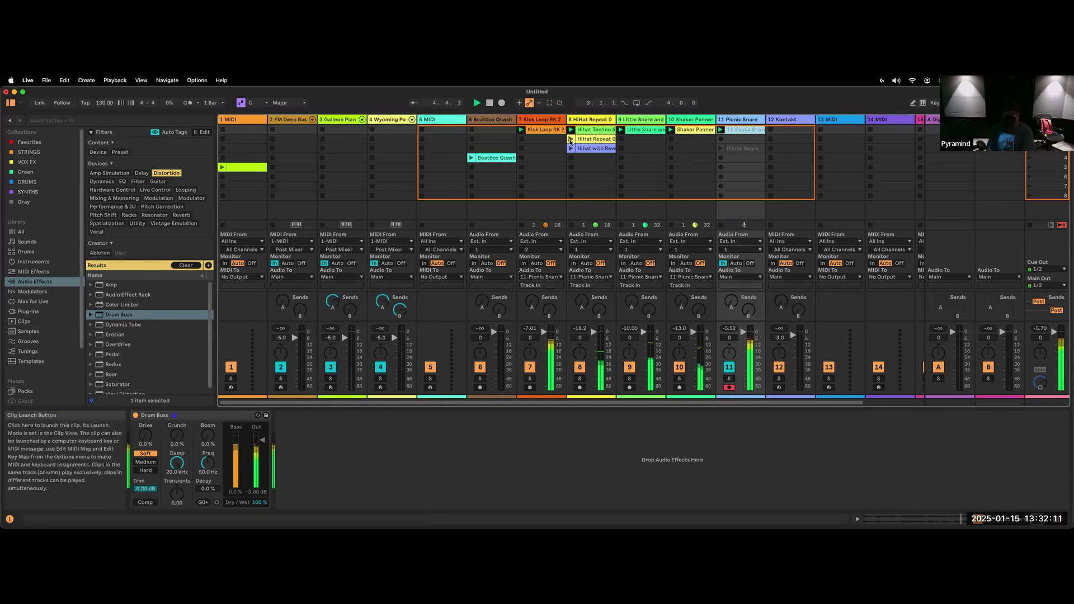
{"action": "left_click", "coordinate": [593, 139]}
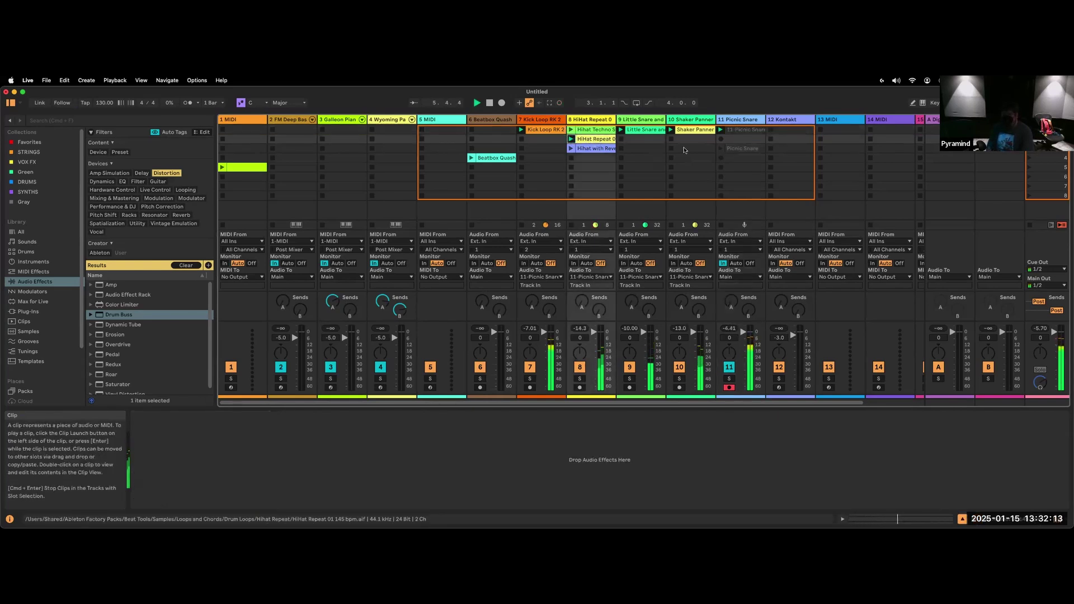
Step: Record the drum mix into the Picnic Snare track's second slot and, with the third hi-hat clip launched, into its fourth slot
{"action": "left_click", "coordinate": [720, 140]}
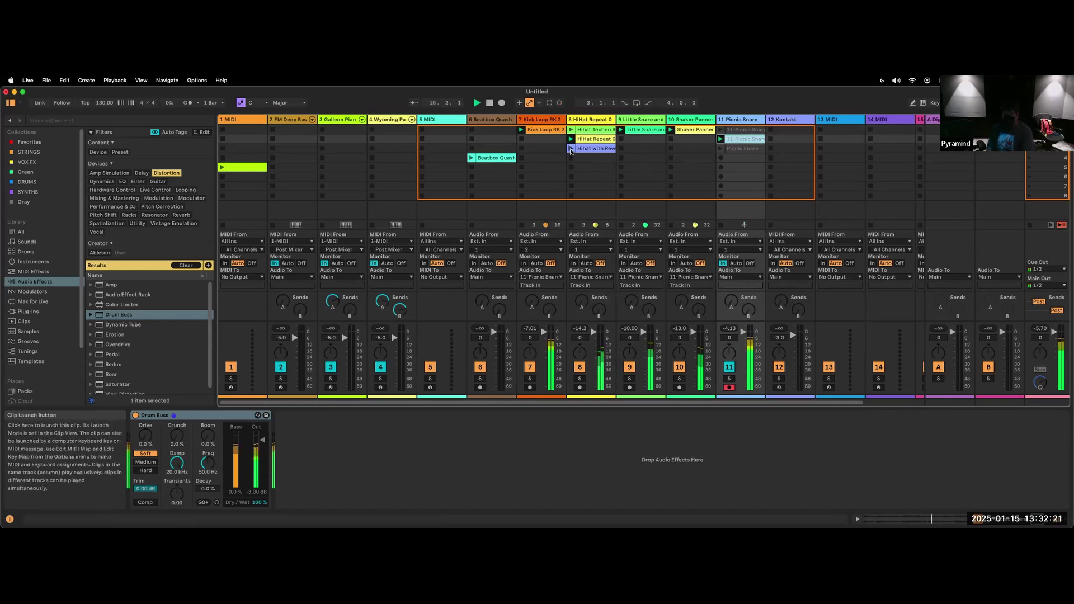
{"action": "left_click", "coordinate": [570, 149]}
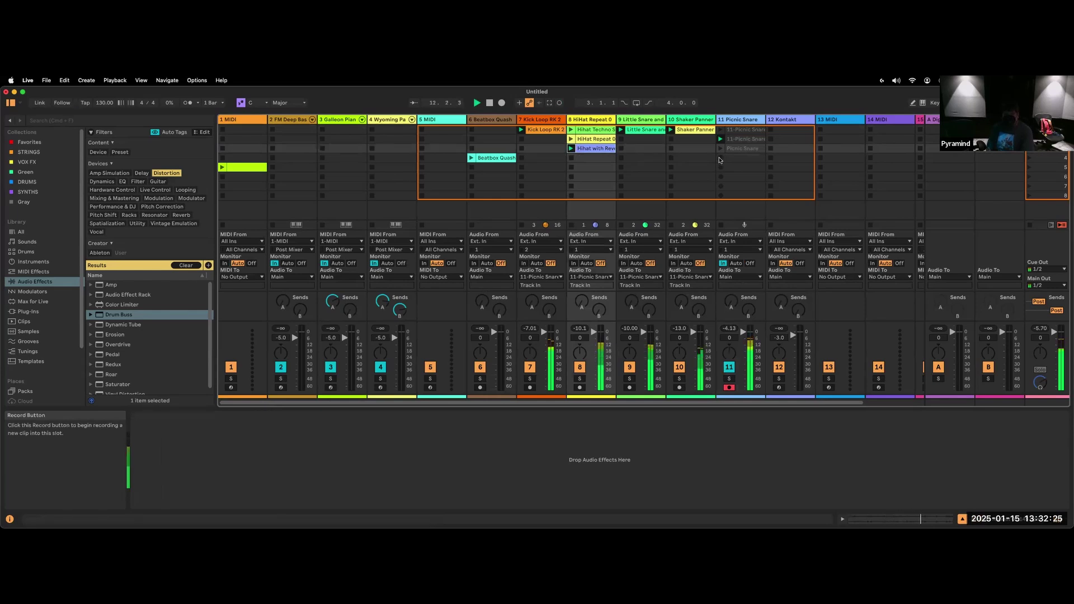
{"action": "left_click", "coordinate": [720, 158]}
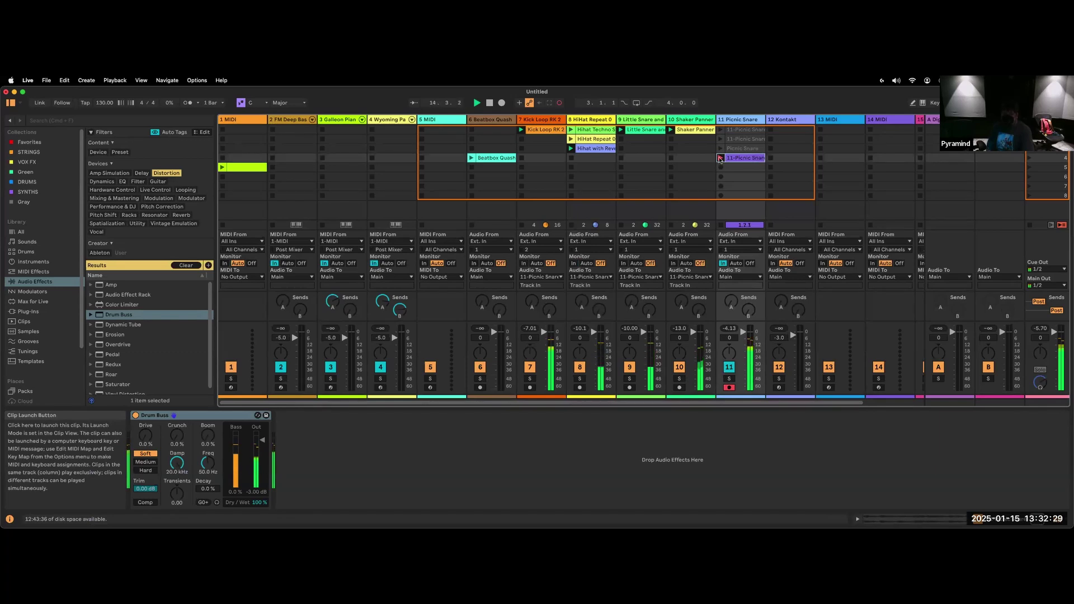
{"action": "left_click", "coordinate": [720, 159]}
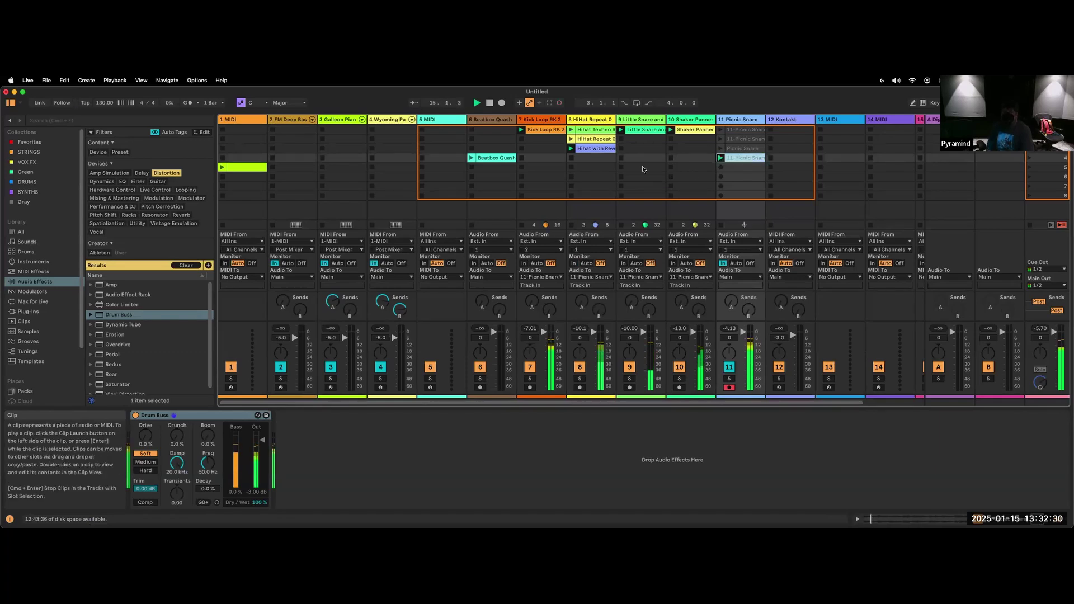
{"action": "left_click", "coordinate": [490, 105]}
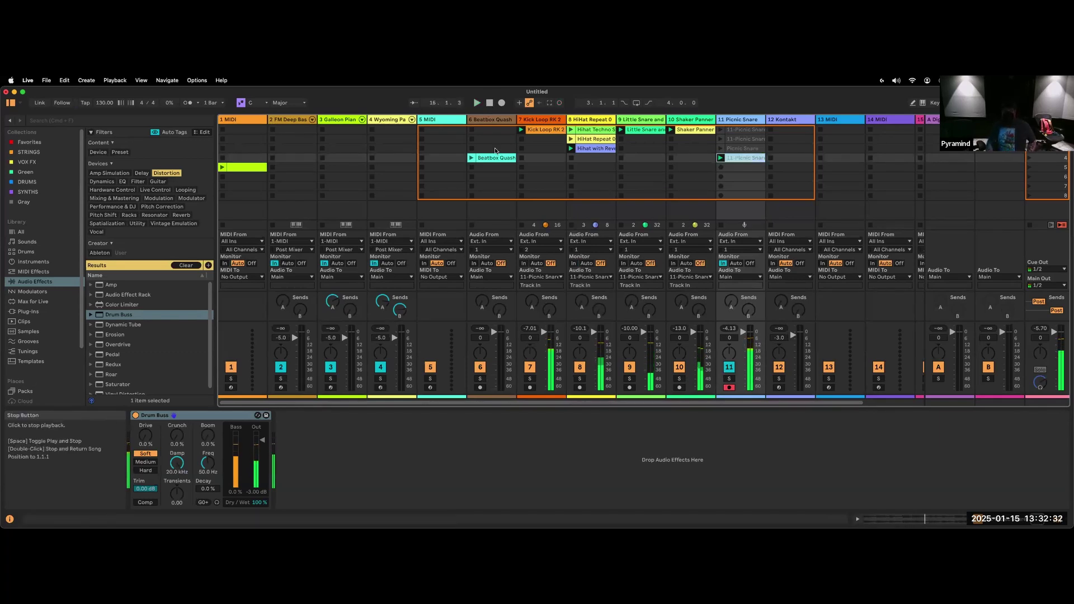
Step: Set the Picnic Snare track's monitoring to Auto and play back its recorded clips from the fourth, second and first slots
{"action": "left_click", "coordinate": [736, 264]}
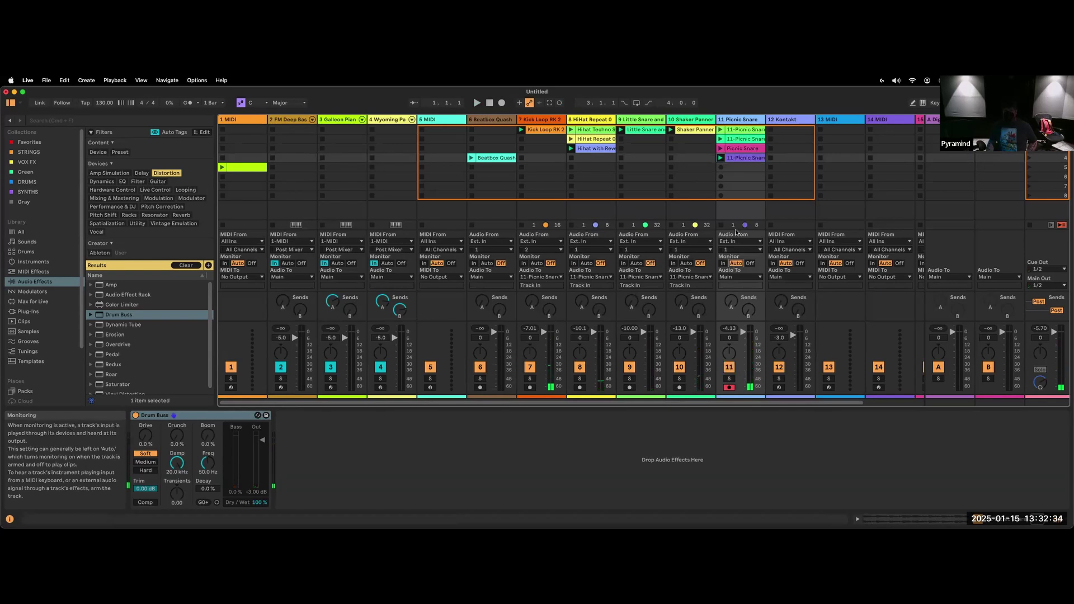
{"action": "left_click", "coordinate": [722, 159]}
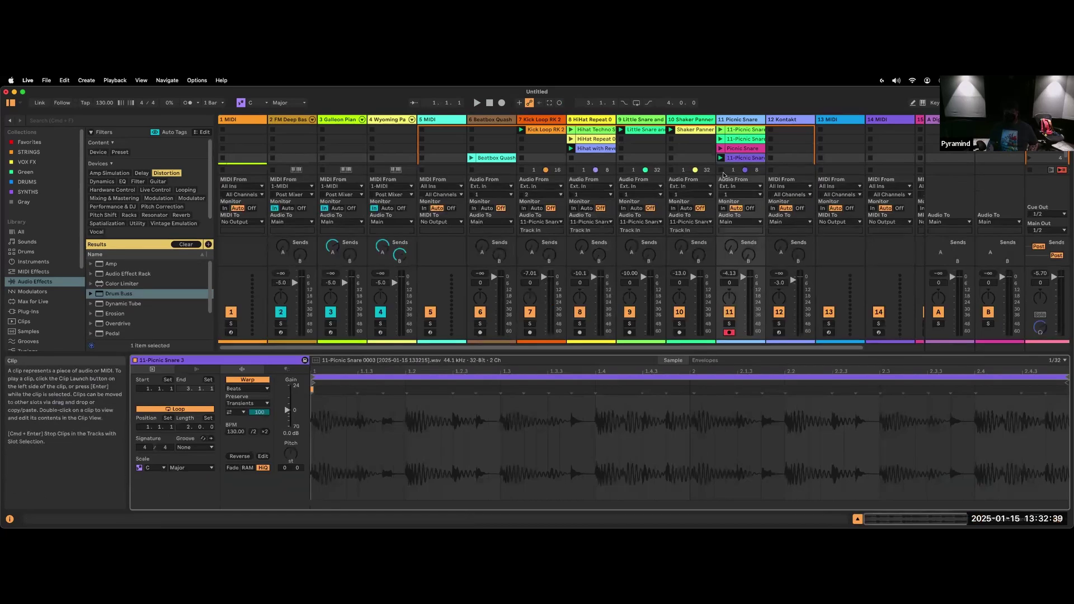
{"action": "left_click", "coordinate": [723, 159]}
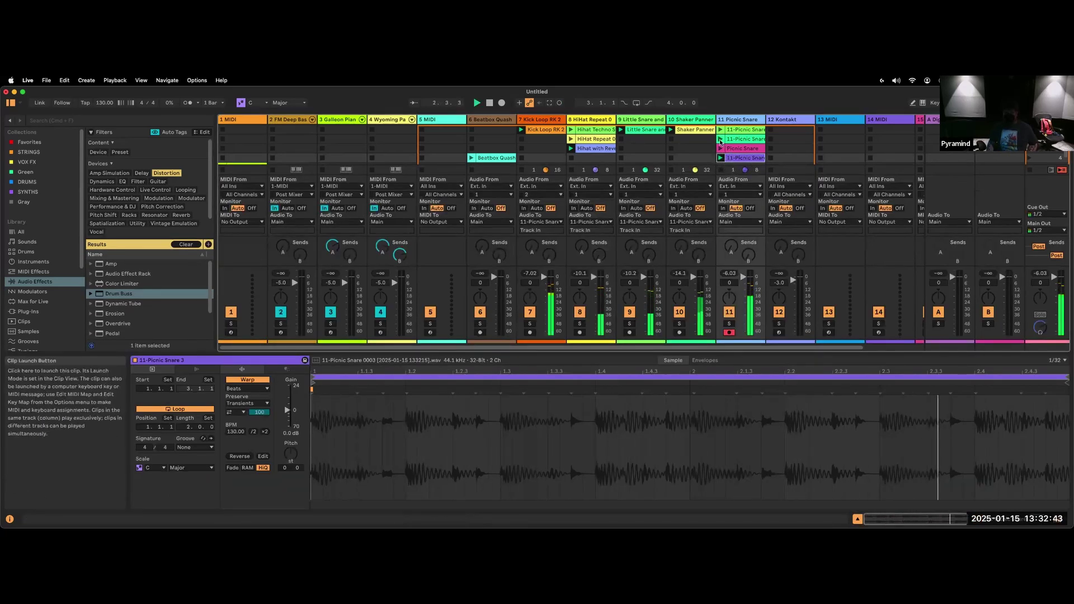
{"action": "left_click", "coordinate": [751, 142]}
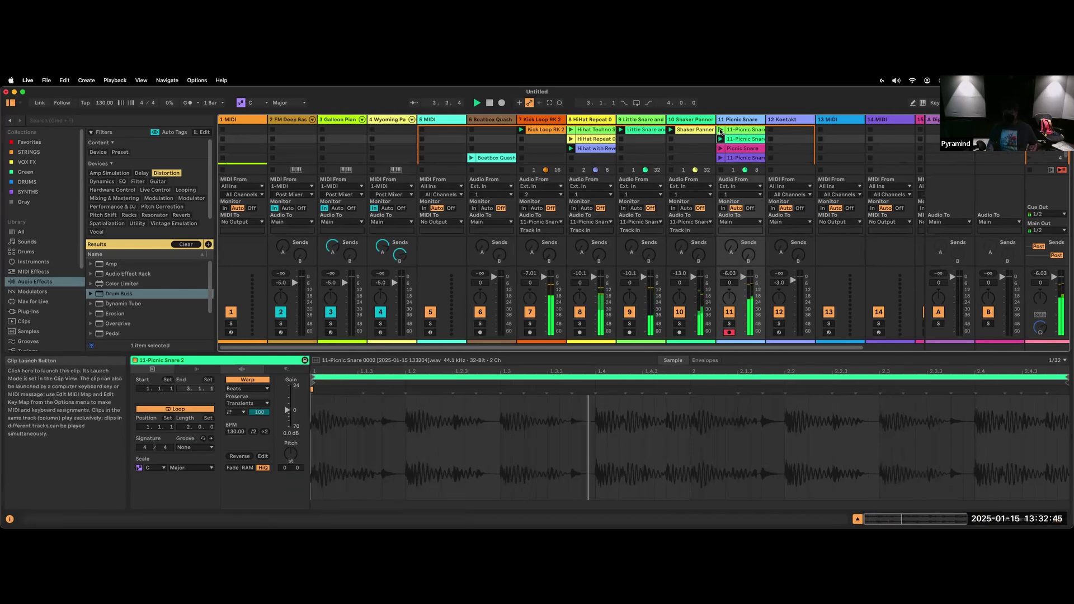
{"action": "left_click", "coordinate": [721, 129]}
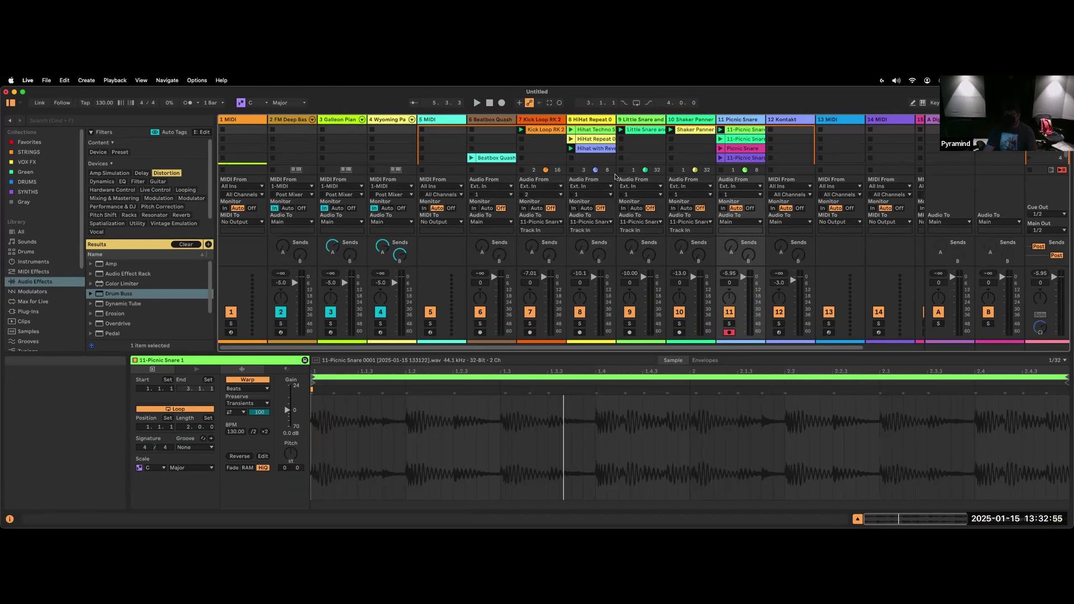
Step: Enlarge the clip grid area by shrinking the clip view, and stop the active clip on the Picnic Snare track
{"action": "scroll", "coordinate": [689, 157], "scroll_direction": "down", "scroll_amount": 2}
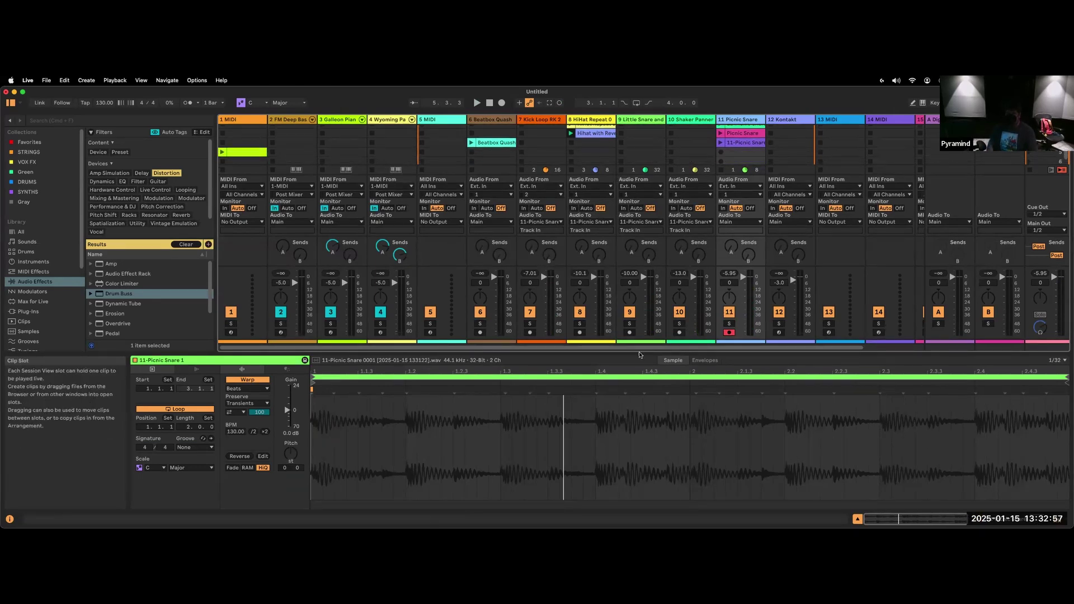
{"action": "left_click_drag", "start_coordinate": [657, 394], "coordinate": [658, 430]}
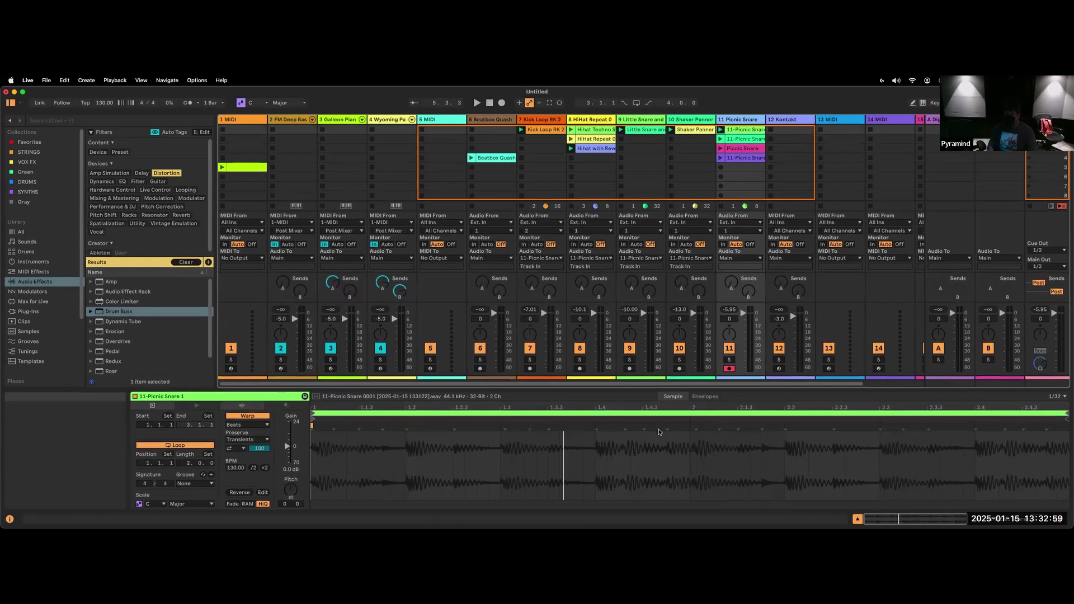
{"action": "left_click", "coordinate": [733, 211]}
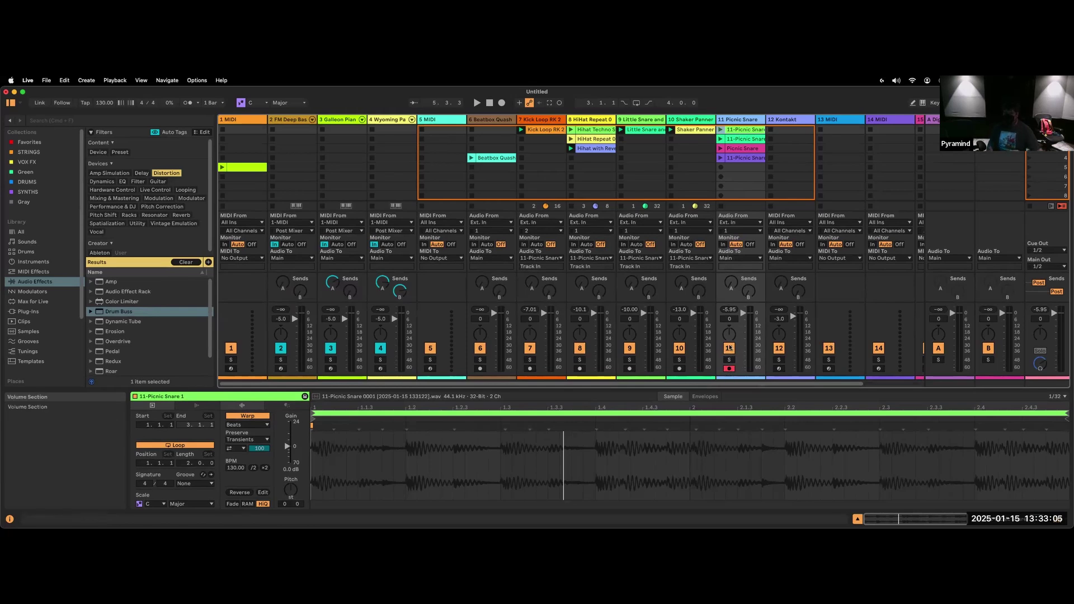
Step: Launch the first hi-hat clip, transpose the Picnic Snare track's first recorded clip by -12 semitones, and play it with the loops
{"action": "left_click", "coordinate": [571, 130]}
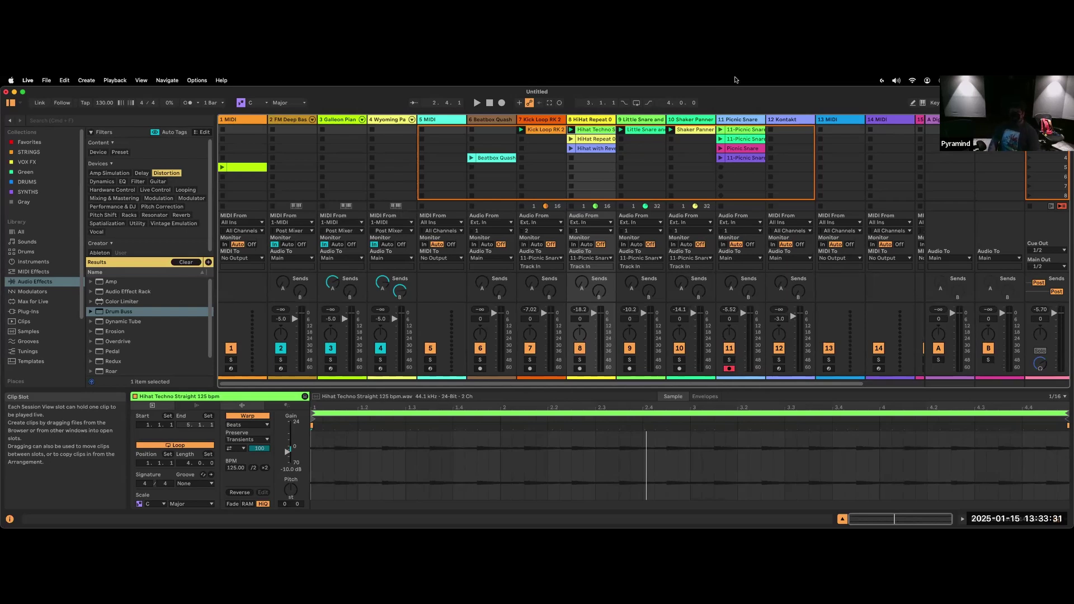
{"action": "left_click", "coordinate": [739, 131]}
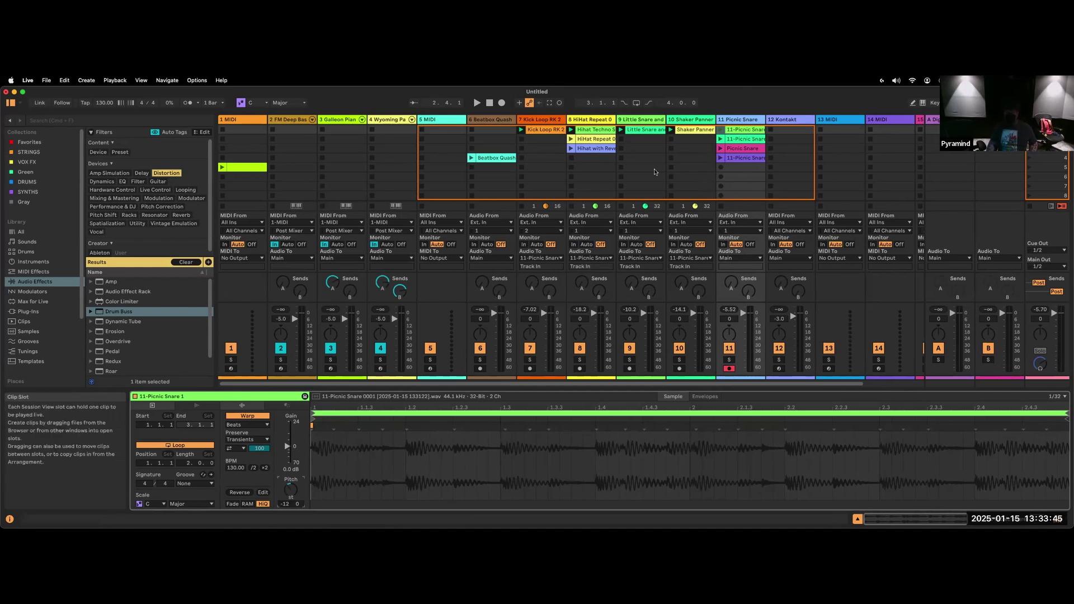
{"action": "key", "text": "space"}
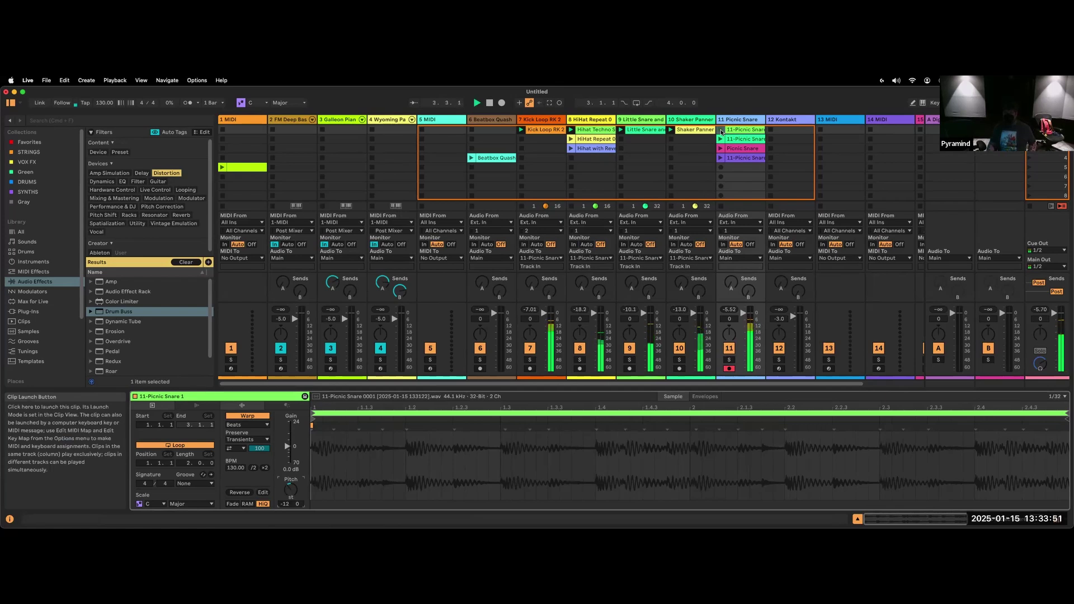
{"action": "left_click", "coordinate": [721, 130]}
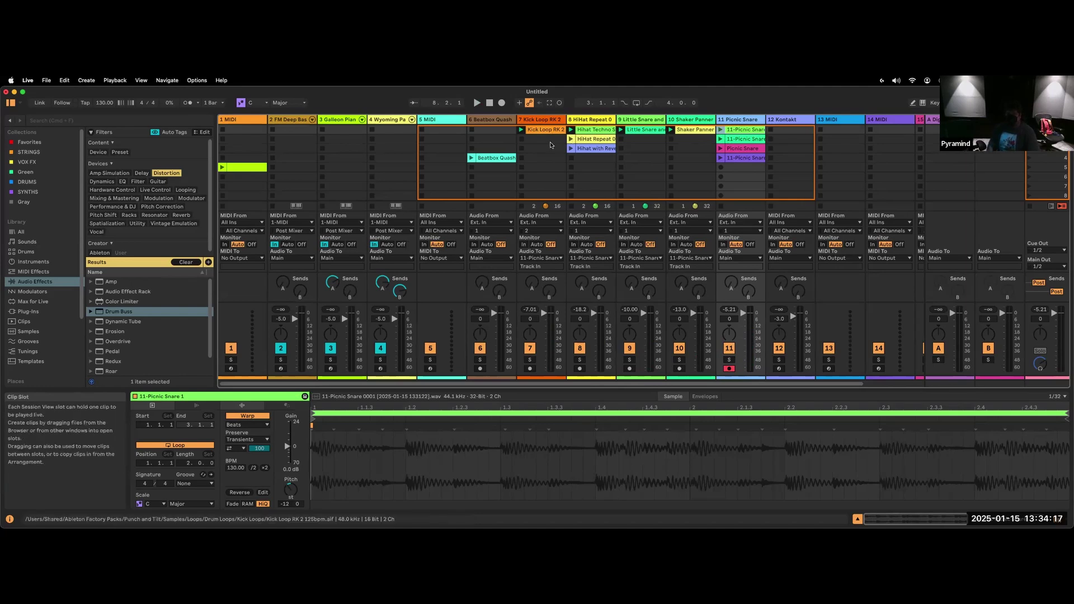
Step: Audition the transposed recorded clip with the kick loop stopped, stop that clip, and relaunch Kick Loop RK 2
{"action": "left_click", "coordinate": [522, 154]}
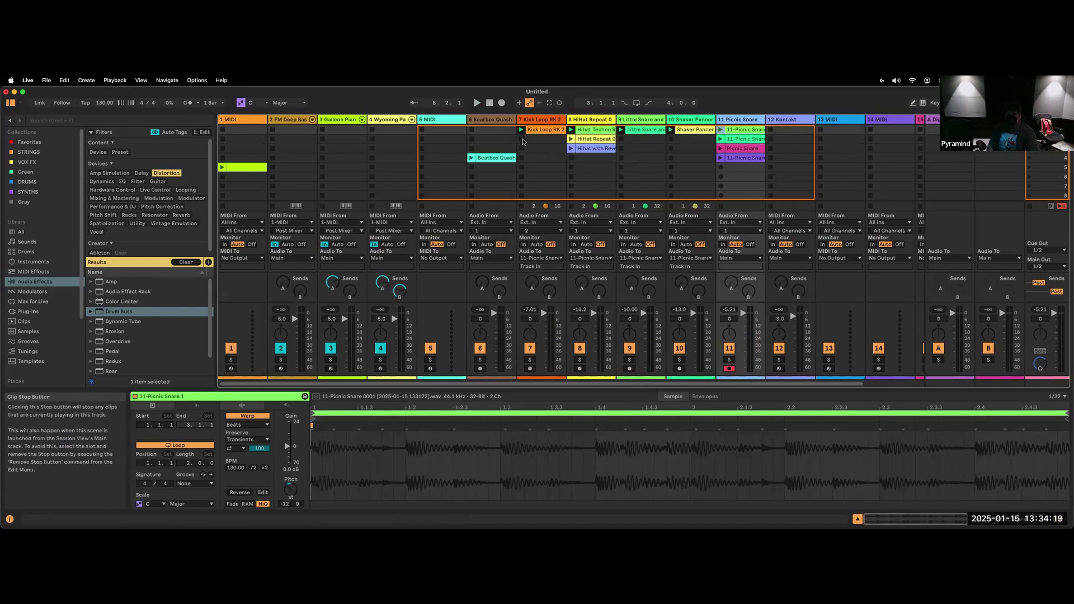
{"action": "key", "text": "space"}
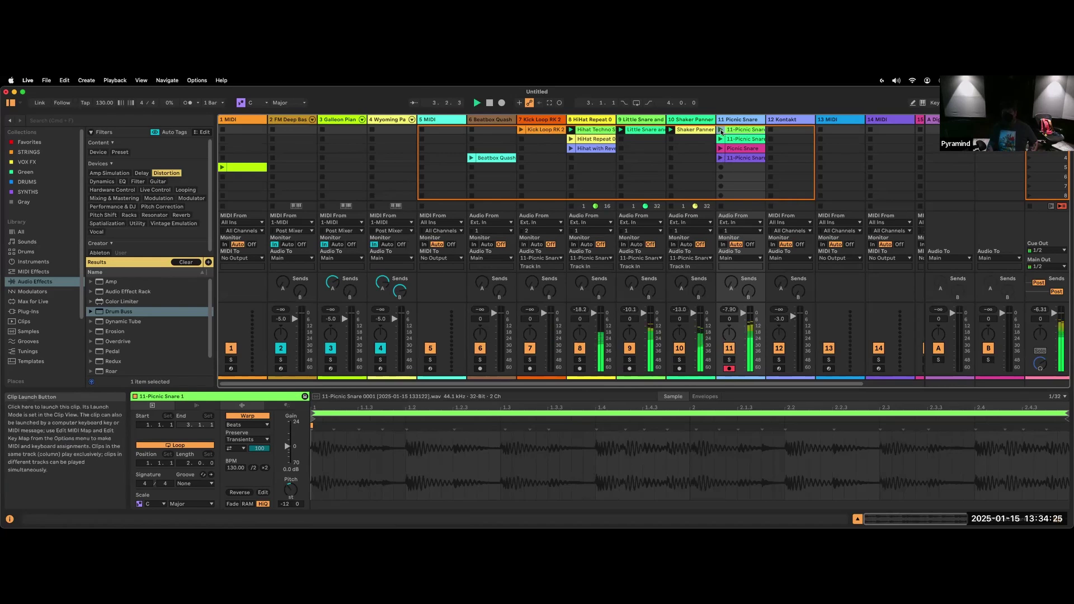
{"action": "left_click", "coordinate": [721, 130]}
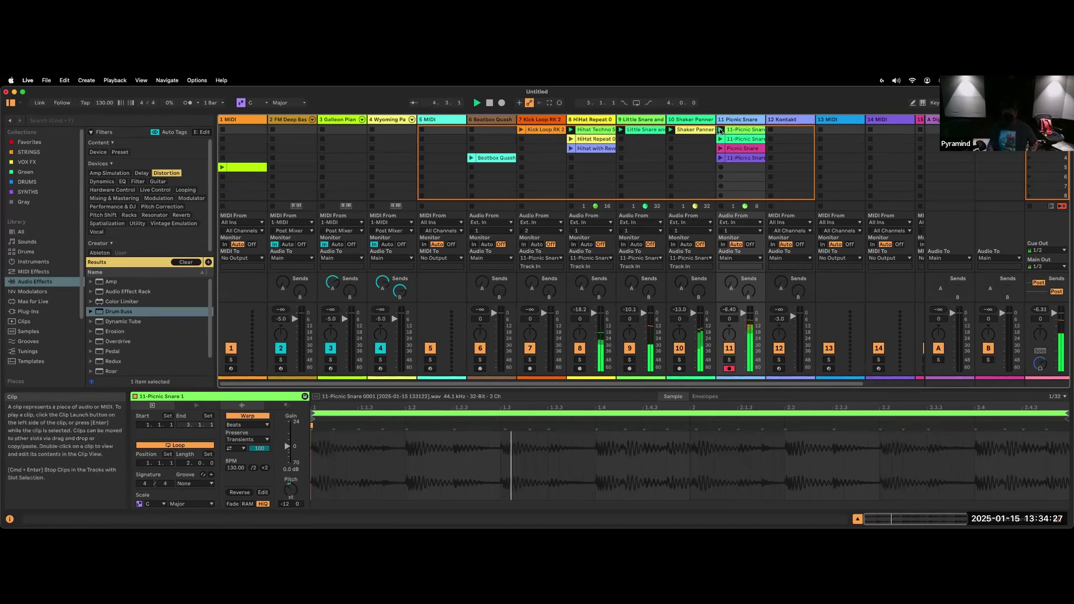
{"action": "left_click", "coordinate": [721, 206]}
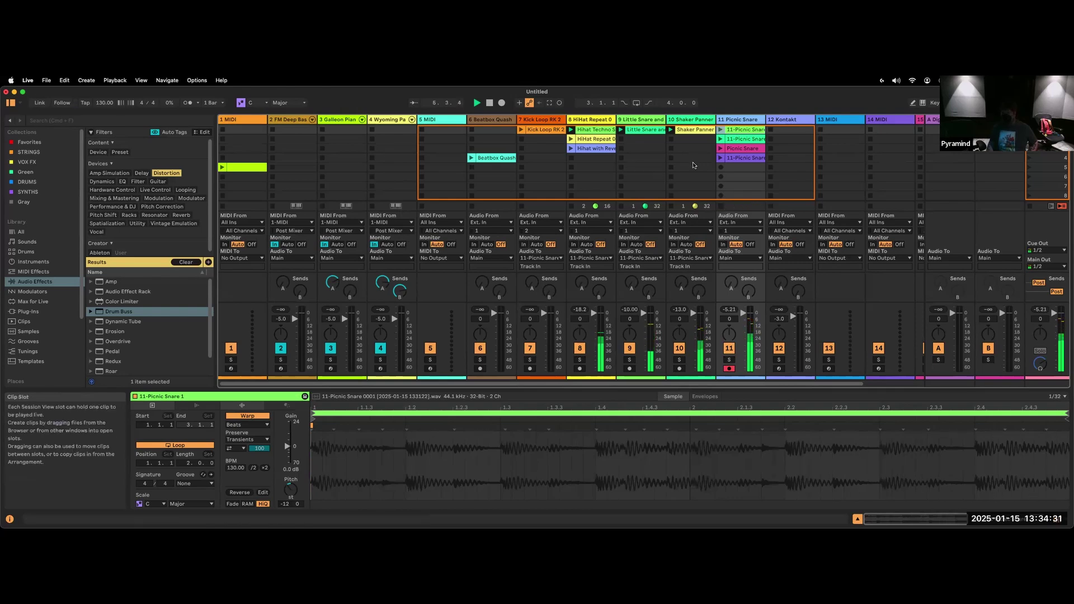
{"action": "left_click", "coordinate": [522, 130]}
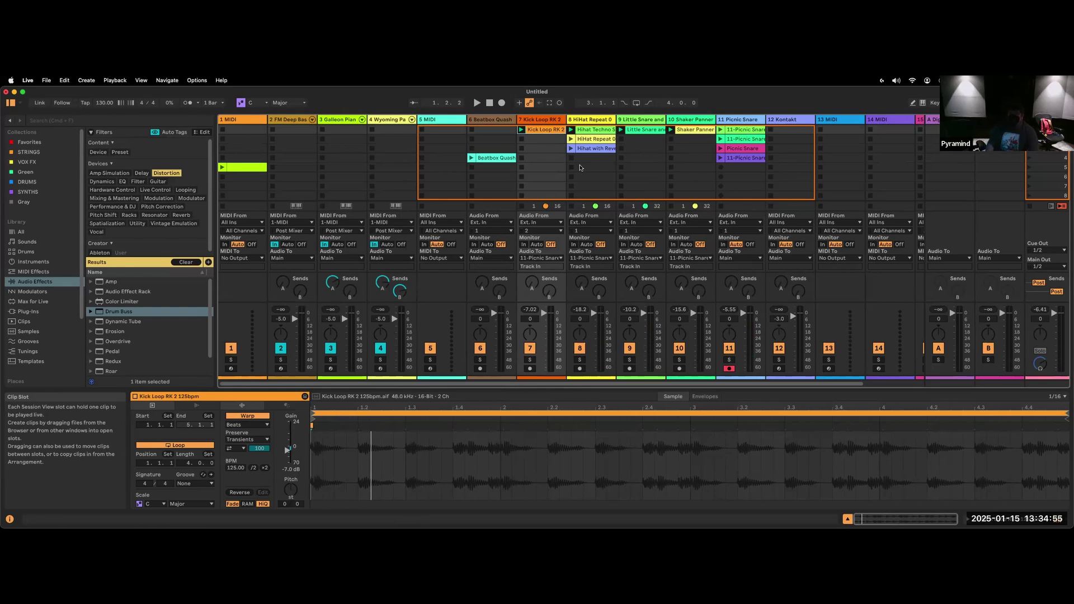
Step: Move the Picnic Snare clip from the third to the sixth slot and set its launch quantization to 1/16
{"action": "left_click", "coordinate": [746, 120]}
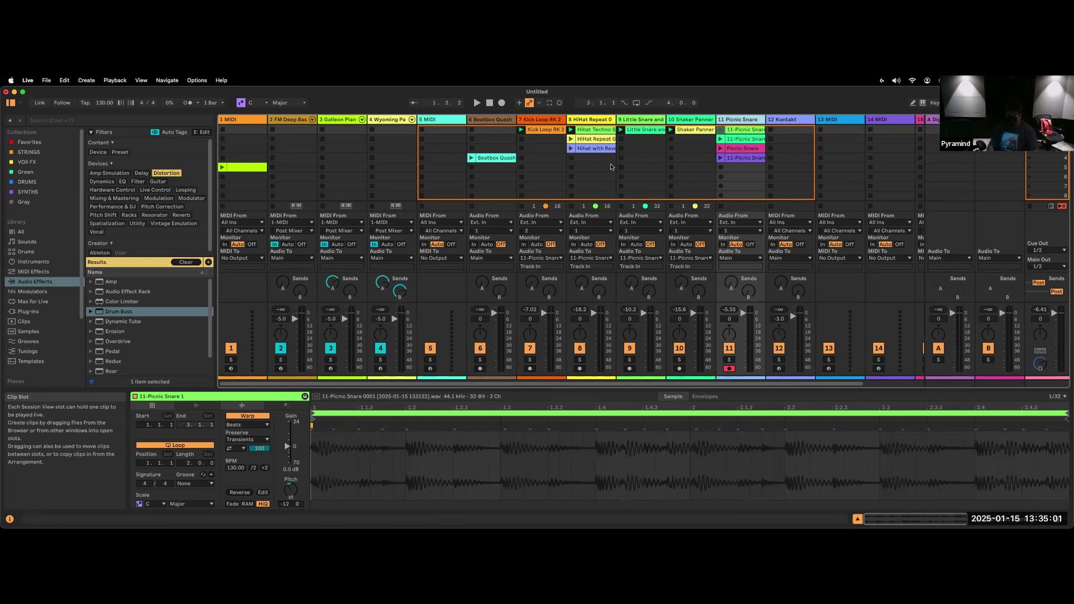
{"action": "left_click_drag", "start_coordinate": [747, 149], "coordinate": [744, 180]}
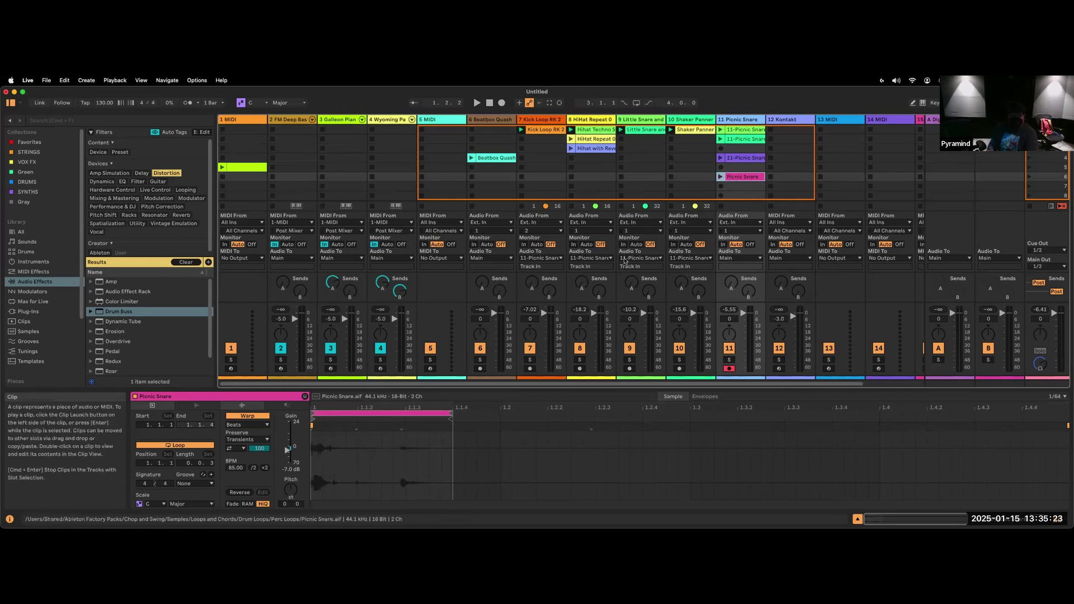
{"action": "left_click", "coordinate": [189, 406]}
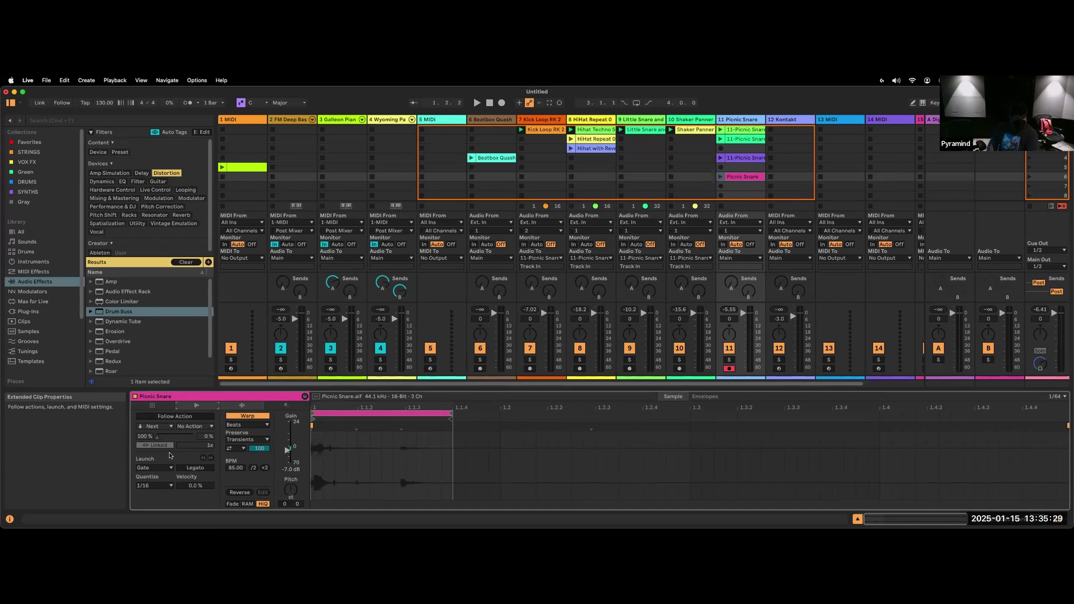
{"action": "left_click", "coordinate": [161, 489]}
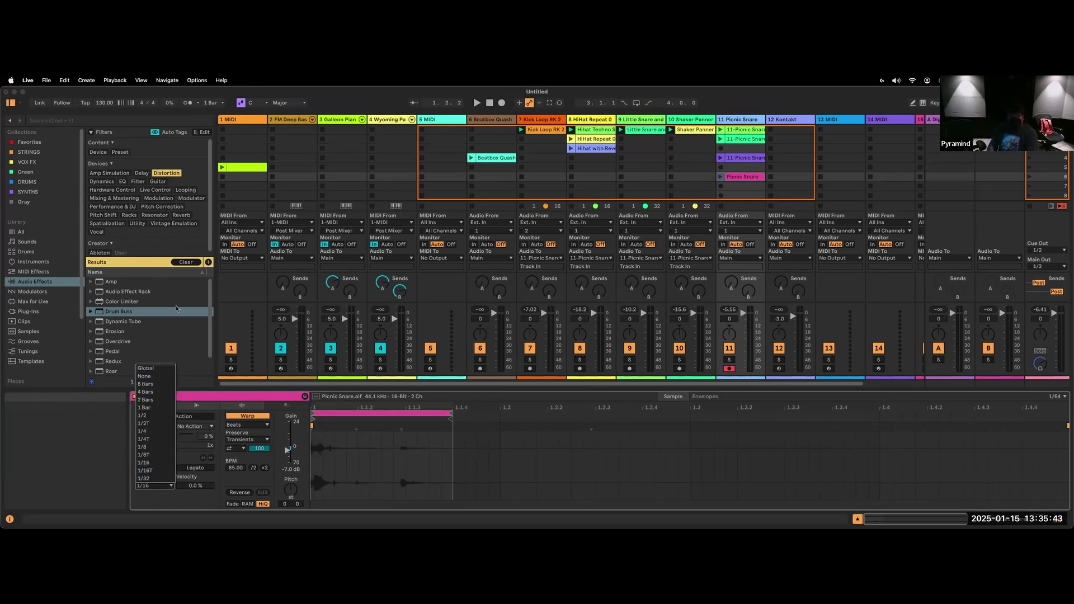
{"action": "left_click", "coordinate": [158, 463]}
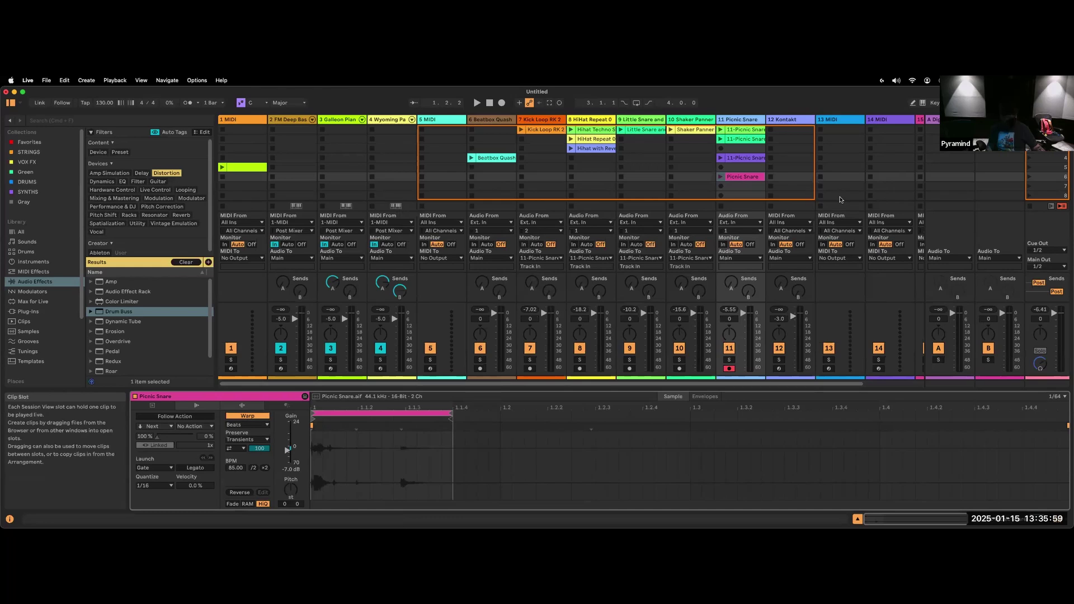
Step: Trigger the Picnic Snare clip during playback, and move the track's first recorded clip to the empty third slot
{"action": "key", "text": "space"}
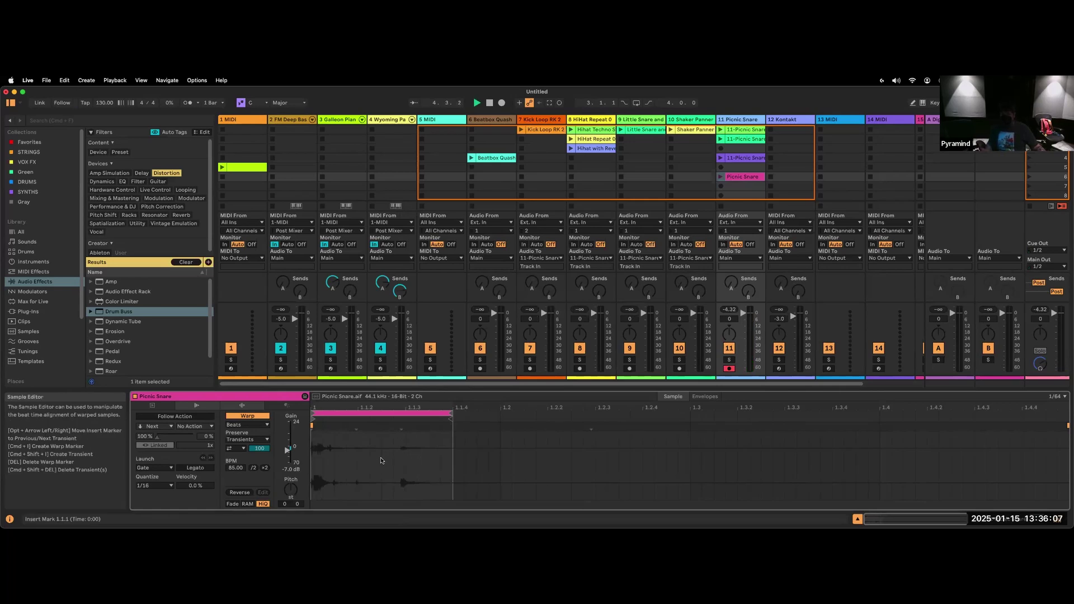
{"action": "key", "text": "Return"}
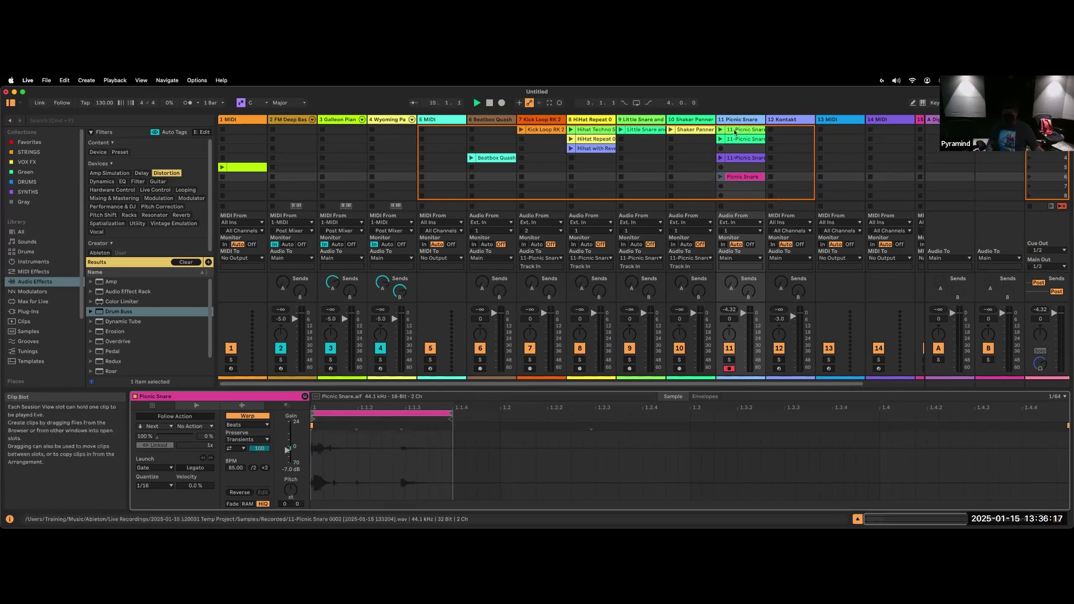
{"action": "left_click_drag", "start_coordinate": [736, 133], "coordinate": [739, 149]}
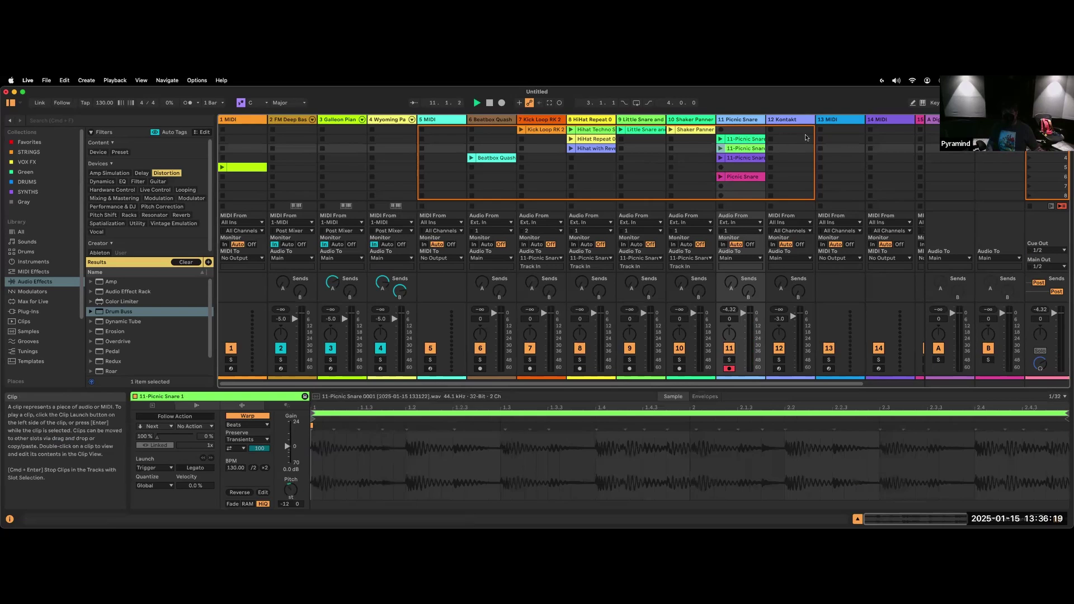
Step: Launch the first scene and trigger the Picnic Snare clip in the sixth slot over the drum loops
{"action": "left_click", "coordinate": [1029, 130]}
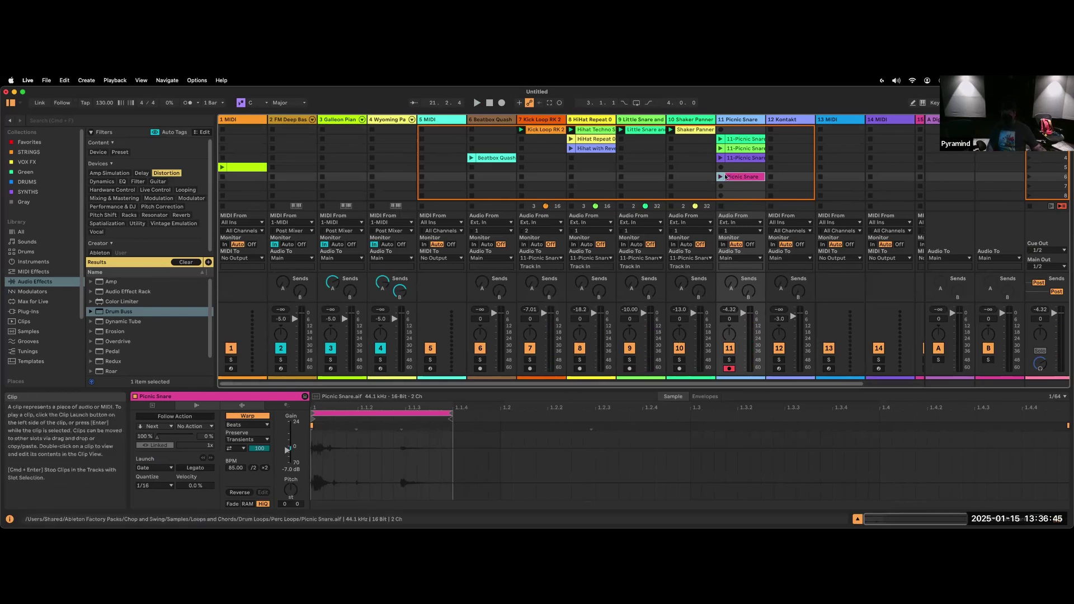
{"action": "key", "text": "space"}
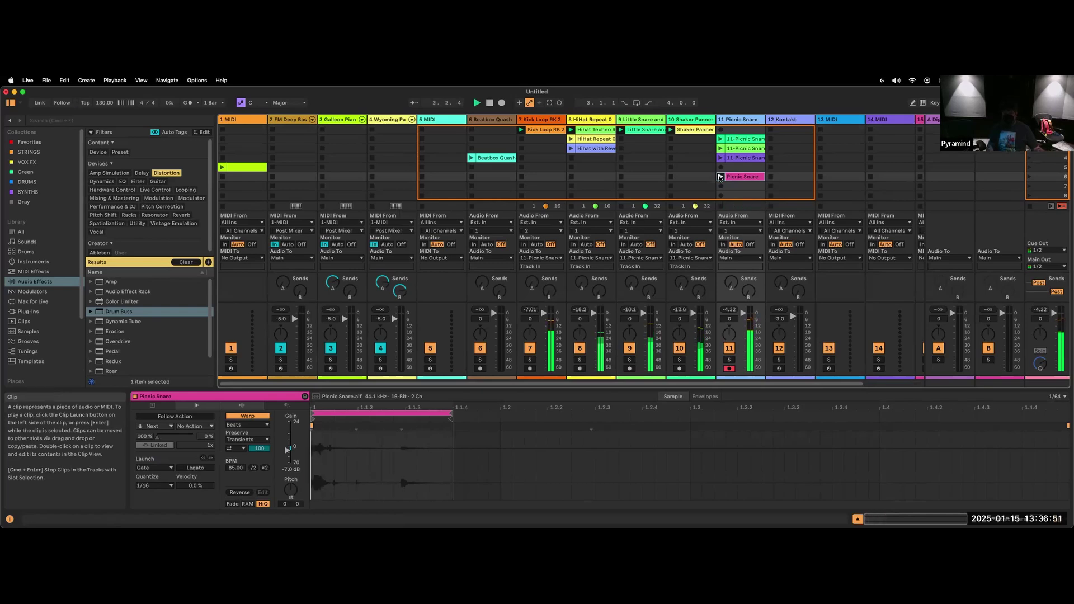
{"action": "left_click", "coordinate": [720, 178]}
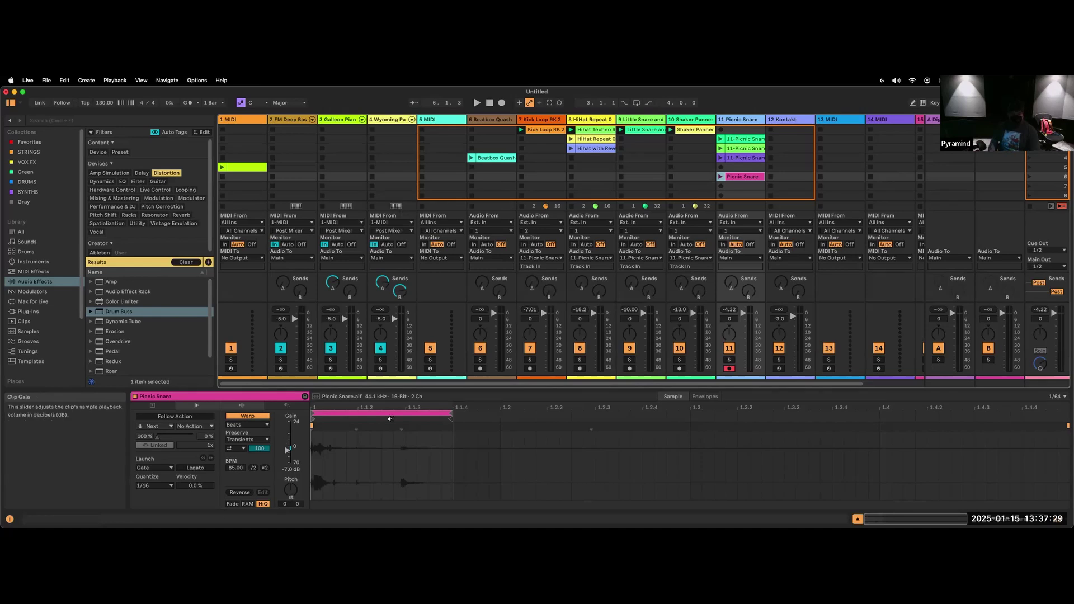
Step: Shorten the Picnic Snare clip's loop to about the first sixteenth note and select the loop brace
{"action": "left_click", "coordinate": [434, 415]}
{"action": "left_click_drag", "start_coordinate": [434, 415], "coordinate": [338, 416]}
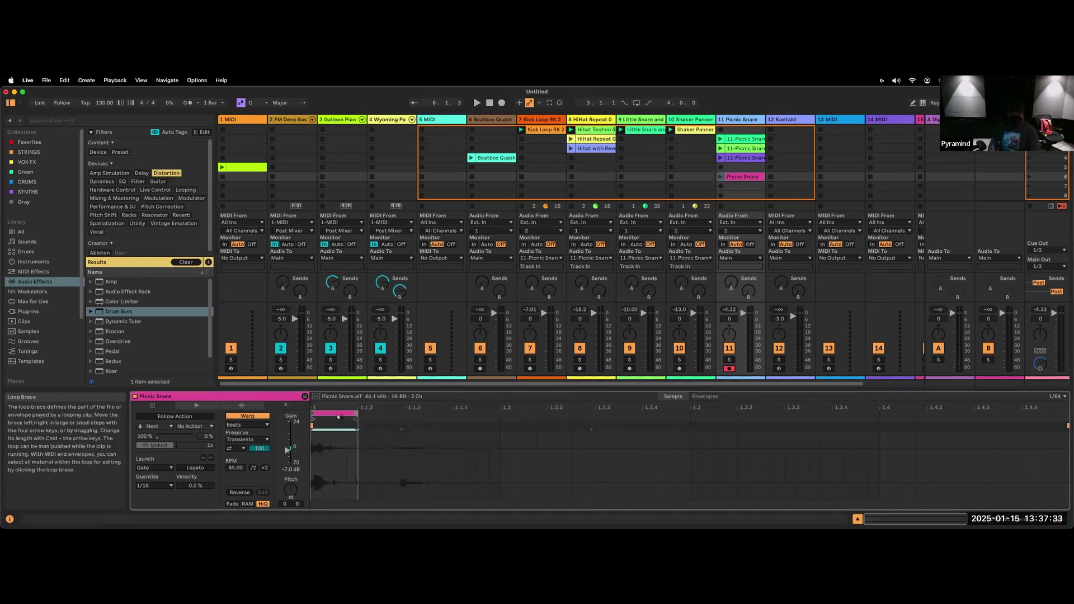
{"action": "left_click", "coordinate": [341, 415]}
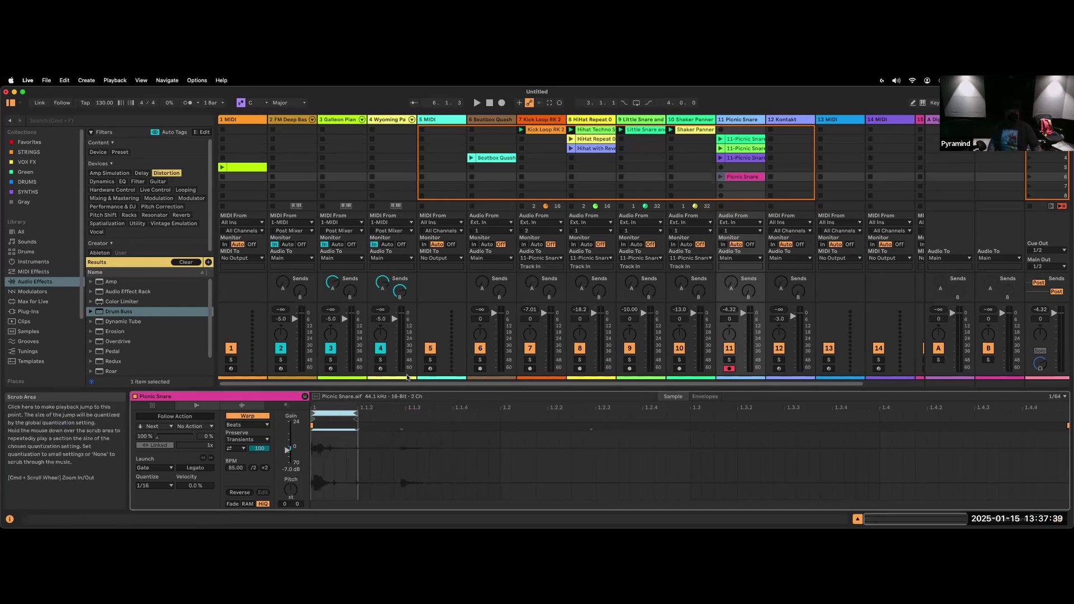
Step: Filter the sample library to lead loops and add Chugged Arp Fmin 130 bpm.wav to the Picnic Snare track's seventh slot
{"action": "key", "text": "space"}
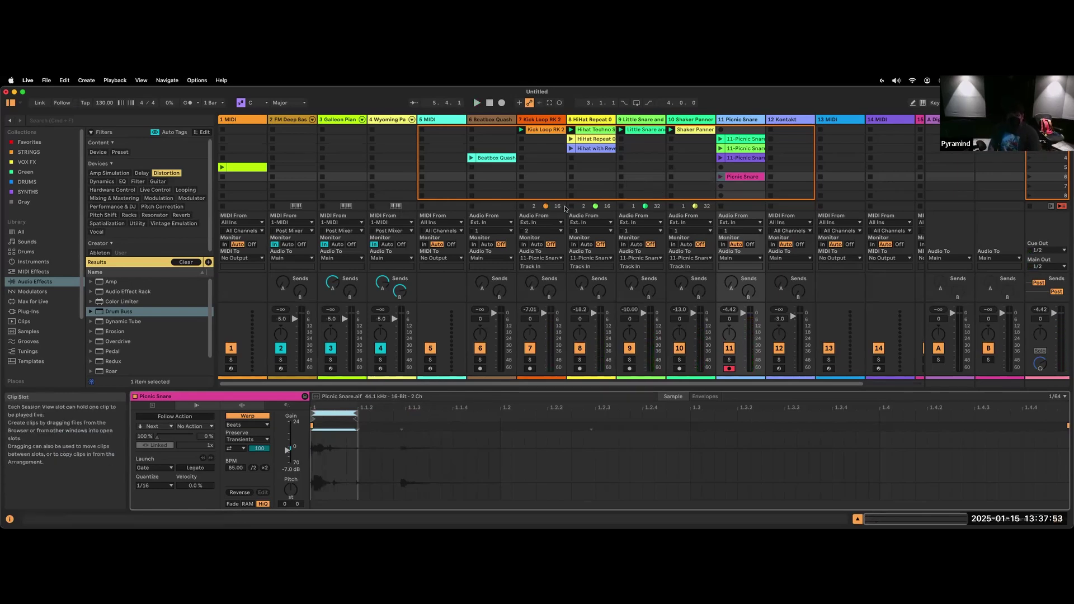
{"action": "scroll", "coordinate": [54, 298], "scroll_direction": "down", "scroll_amount": 1}
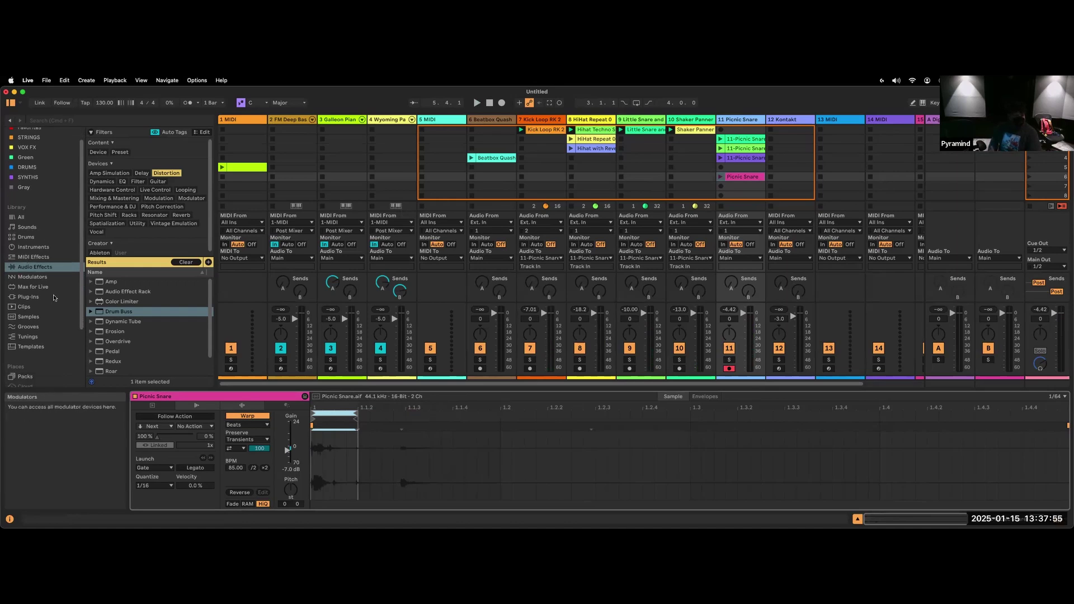
{"action": "left_click", "coordinate": [28, 317]}
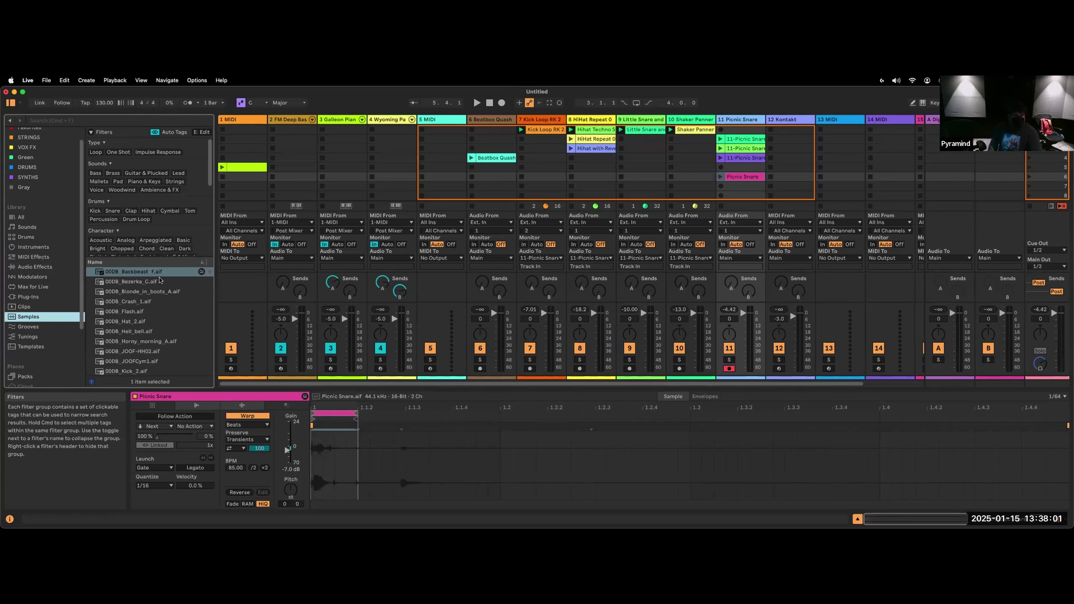
{"action": "left_click", "coordinate": [178, 173]}
{"action": "left_click", "coordinate": [96, 152]}
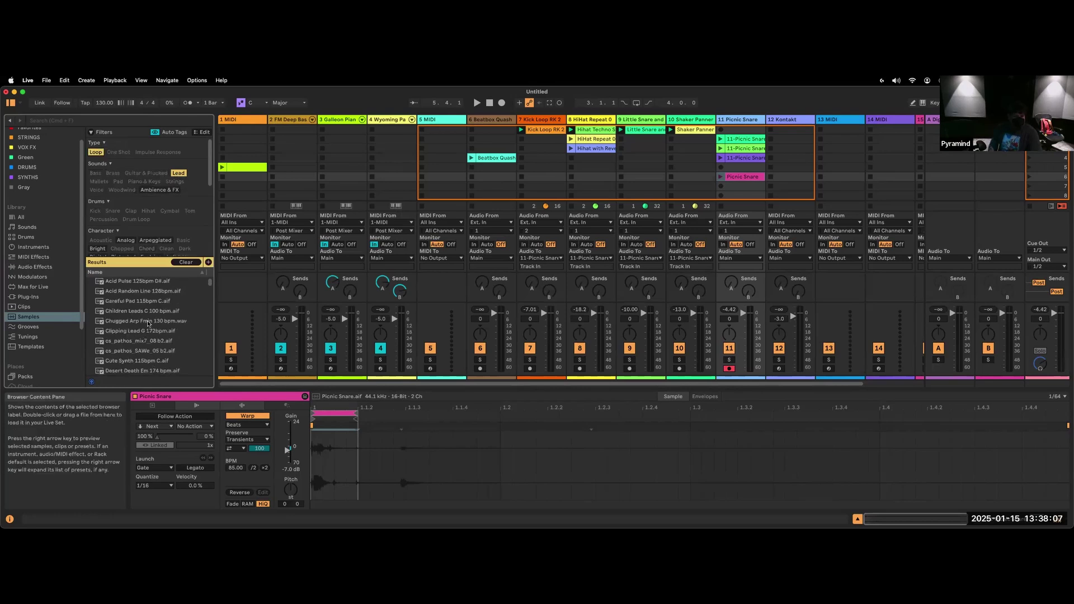
{"action": "left_click", "coordinate": [146, 322]}
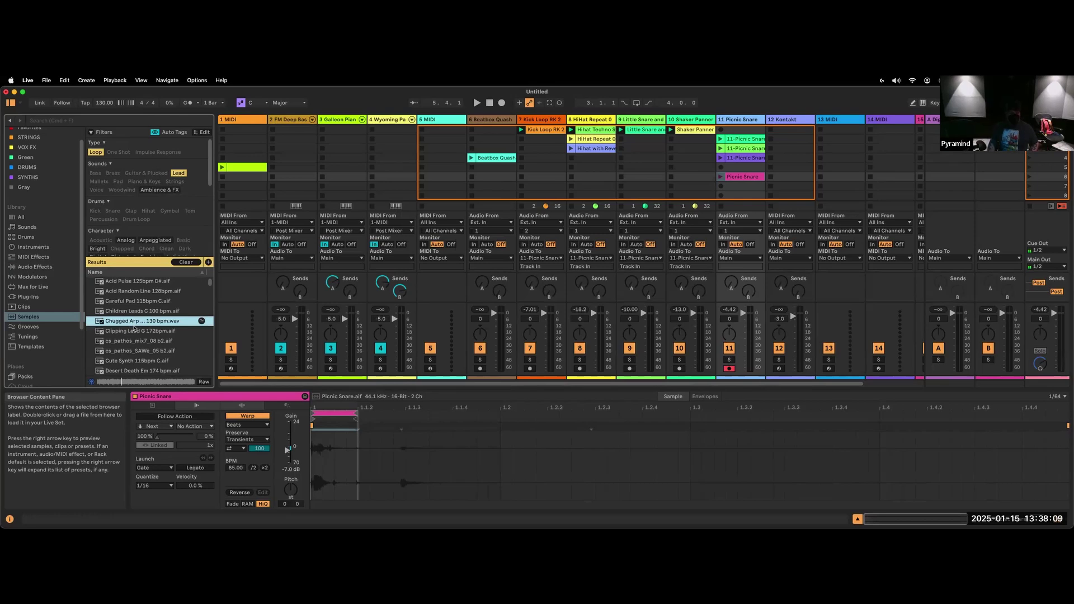
{"action": "left_click_drag", "start_coordinate": [118, 323], "coordinate": [746, 189]}
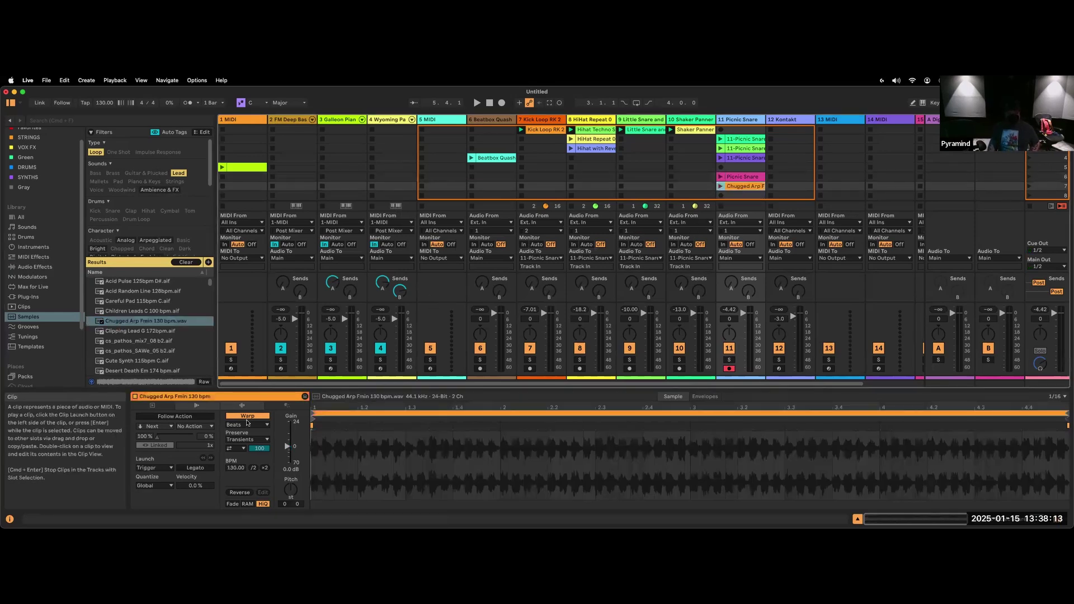
Step: Set the Chugged Arp clip's launch mode to Gate and its launch quantization to 1/16
{"action": "left_click", "coordinate": [150, 469]}
{"action": "left_click", "coordinate": [159, 479]}
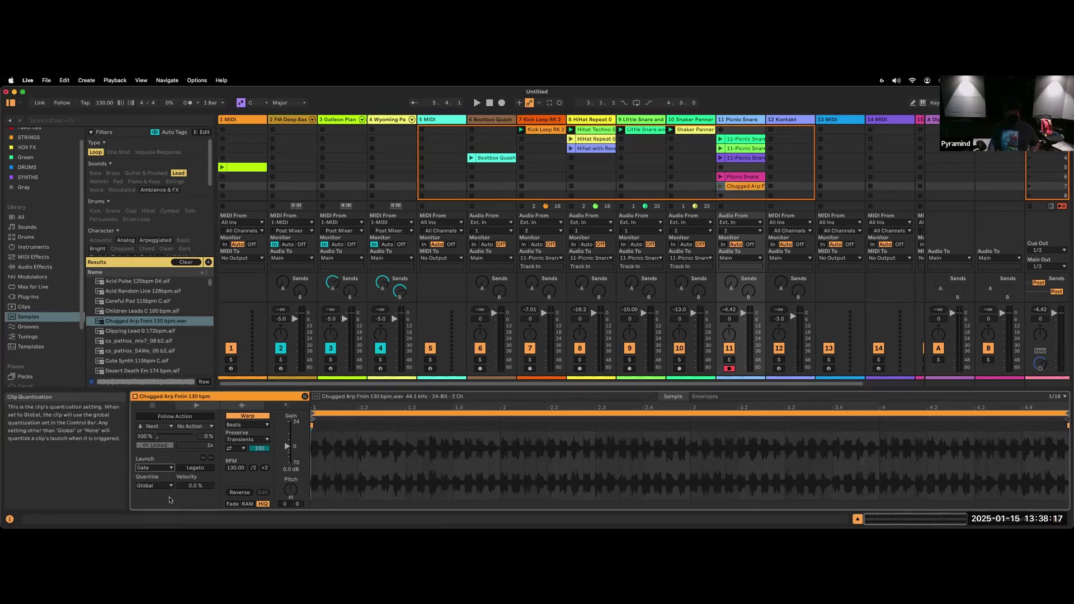
{"action": "left_click", "coordinate": [163, 486]}
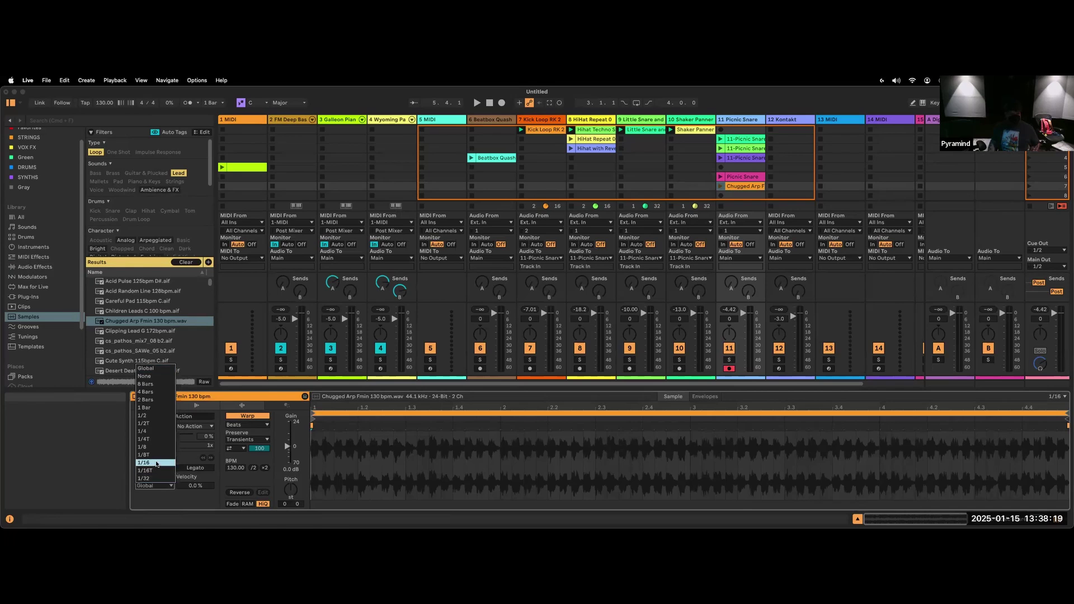
{"action": "left_click", "coordinate": [157, 464]}
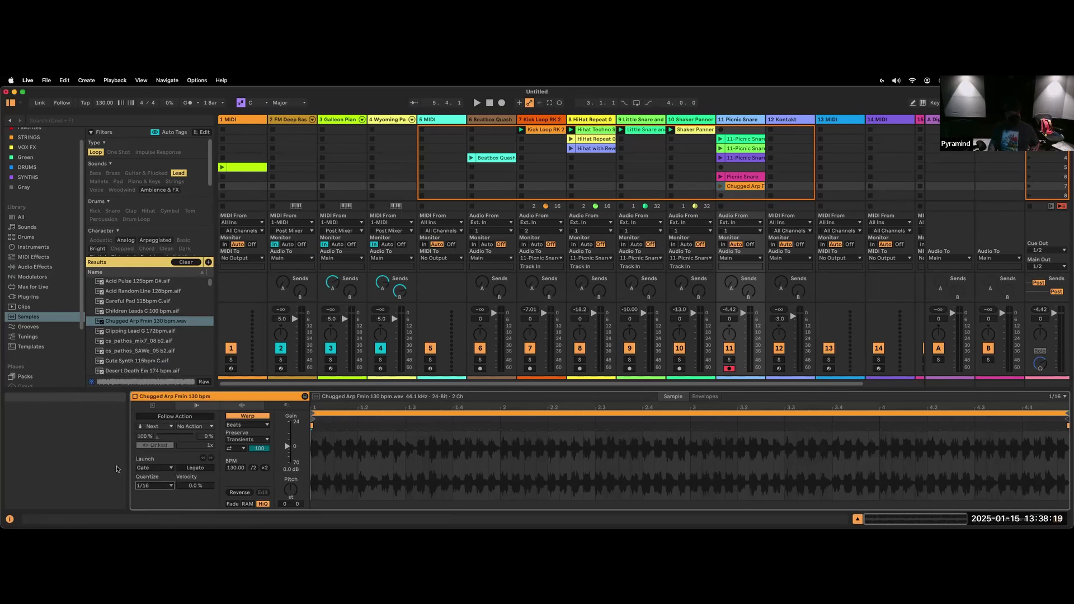
Step: Shorten the Chugged Arp clip's loop length to one beat (0.1.0)
{"action": "left_click", "coordinate": [162, 406]}
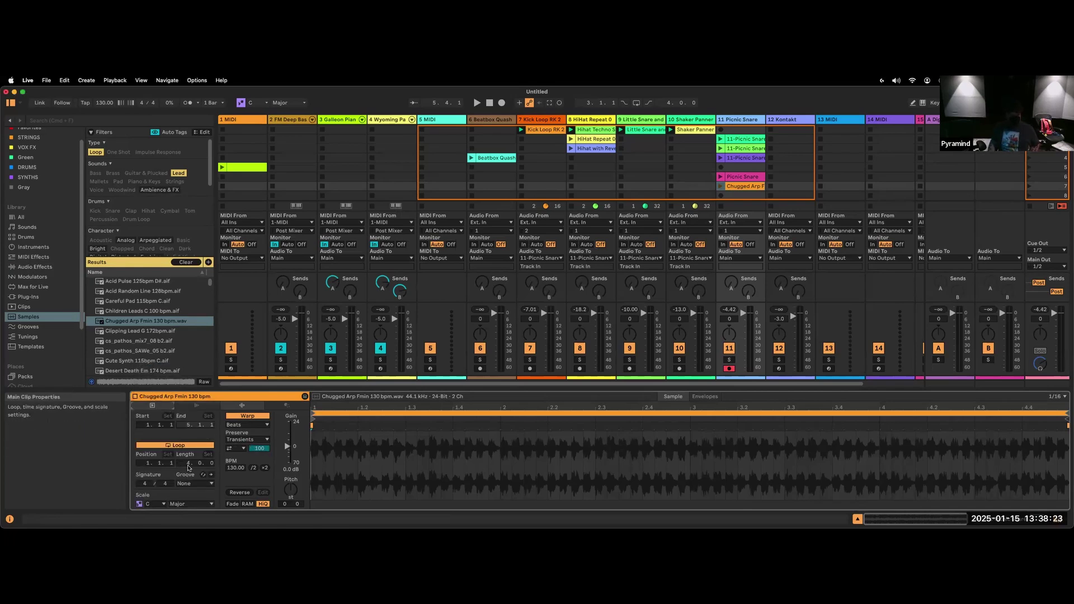
{"action": "left_click_drag", "start_coordinate": [189, 464], "coordinate": [207, 483]}
{"action": "scroll", "coordinate": [212, 466], "scroll_direction": "down", "scroll_amount": 8}
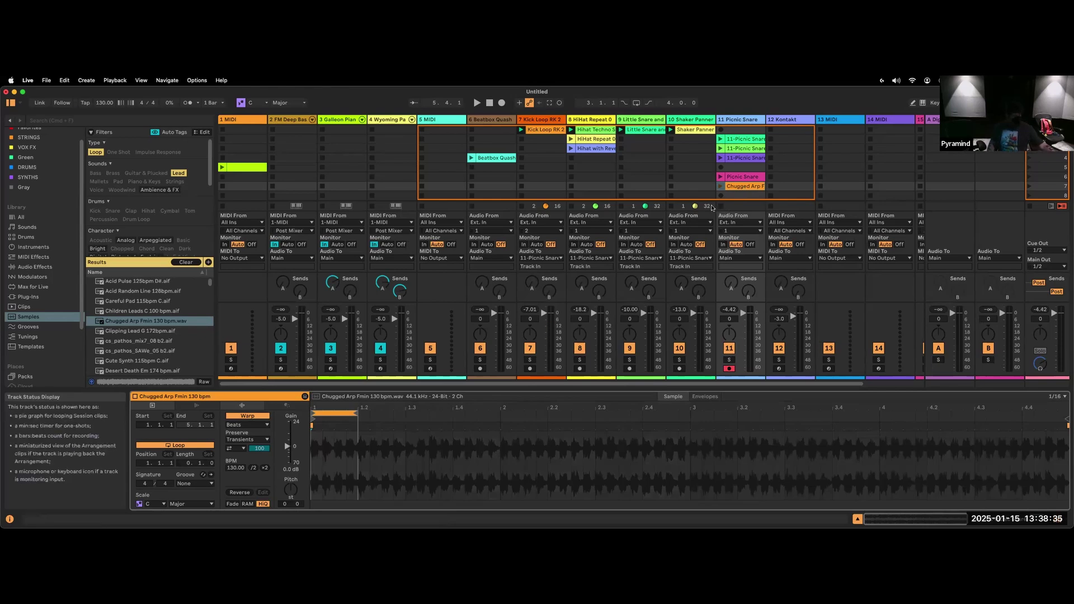
Step: Start playback and move the Chugged Arp clip's loop to position 1.3.3, shortening it to two sixteenth notes (0.0.2)
{"action": "key", "text": "space"}
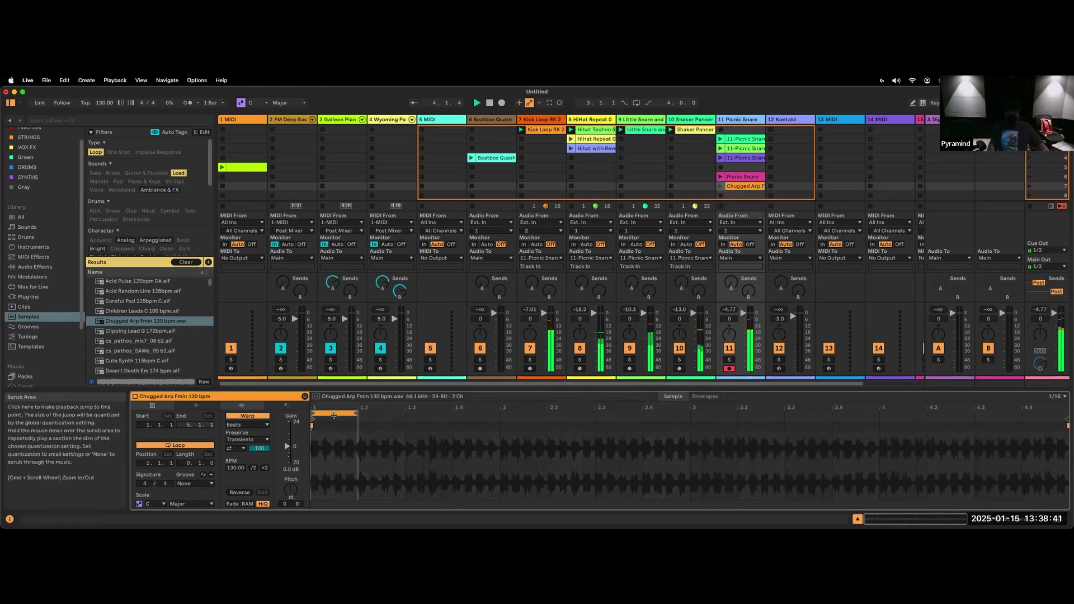
{"action": "left_click_drag", "start_coordinate": [334, 413], "coordinate": [380, 414]}
{"action": "left_click", "coordinate": [379, 414]}
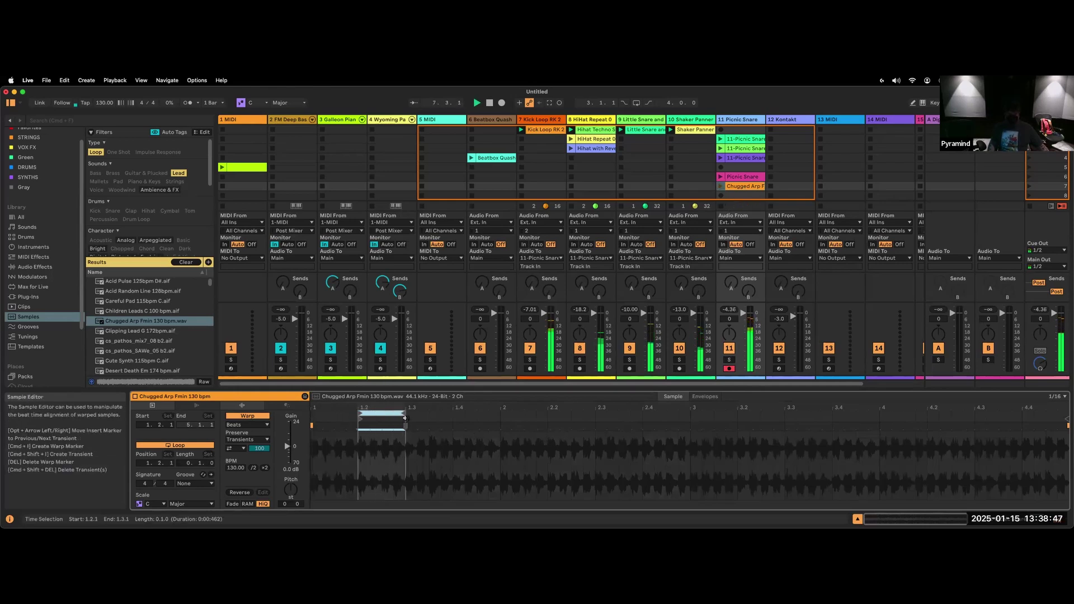
{"action": "left_click_drag", "start_coordinate": [405, 417], "coordinate": [432, 417]}
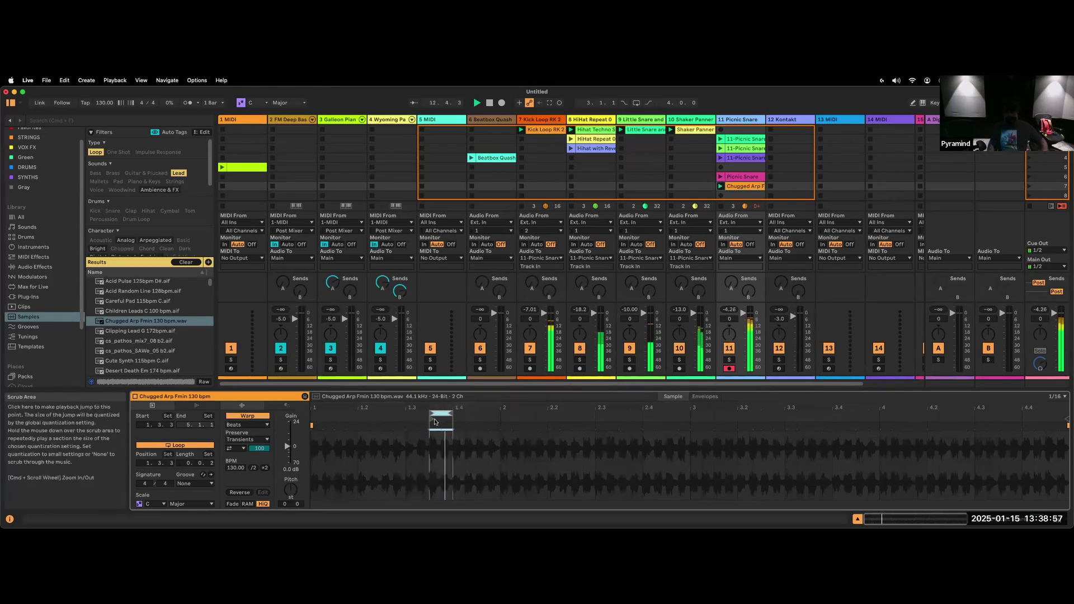